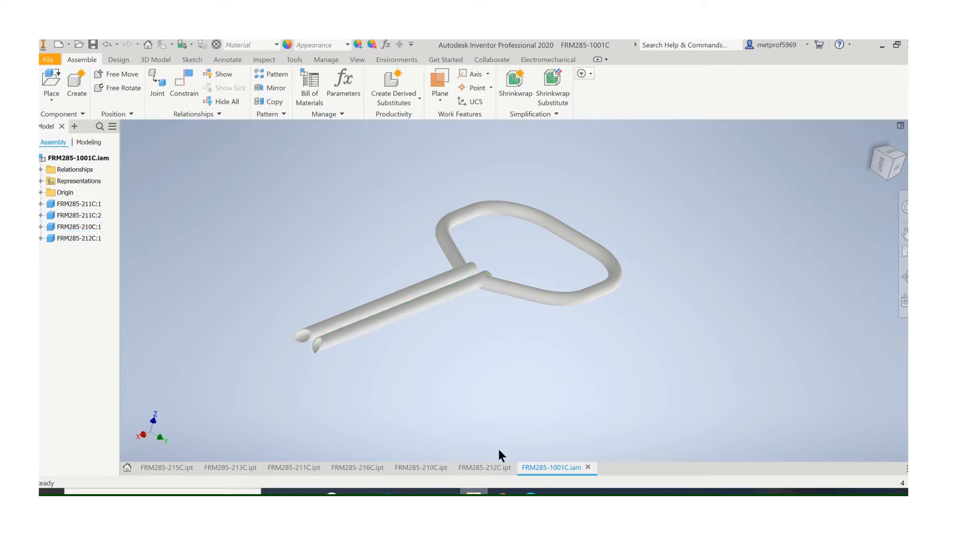
# Step: Switch to the FRM285-210C part and make its YZ origin plane visible
pyautogui.click(487, 467)
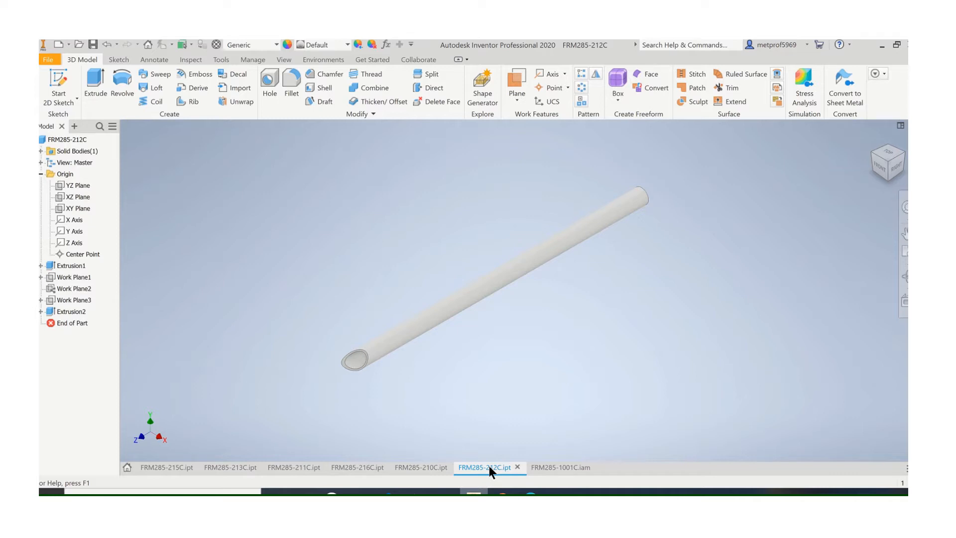
pyautogui.click(434, 468)
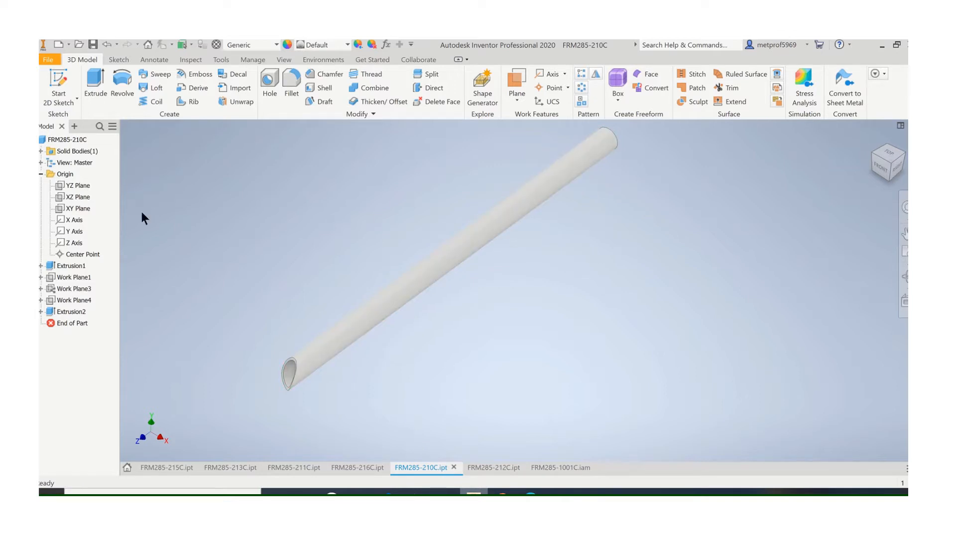
pyautogui.rightClick(86, 189)
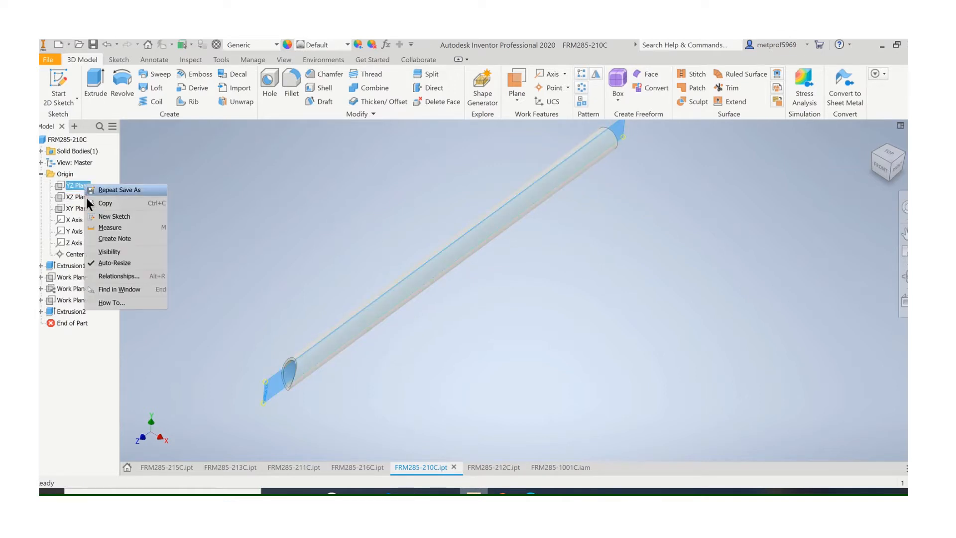
pyautogui.click(111, 253)
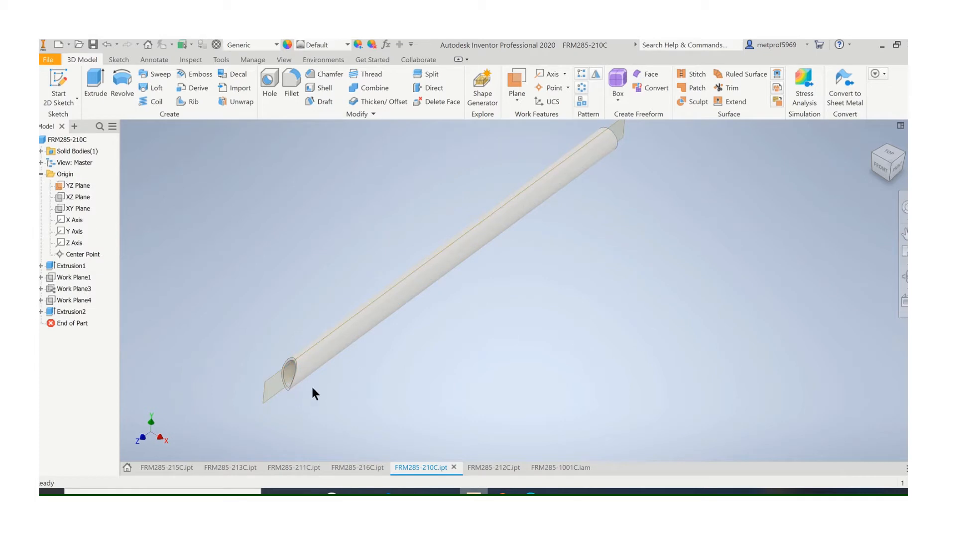
# Step: Create work axes from the tube's outer cylindrical face
pyautogui.moveTo(348, 369); pyautogui.dragTo(390, 312, button='middle')
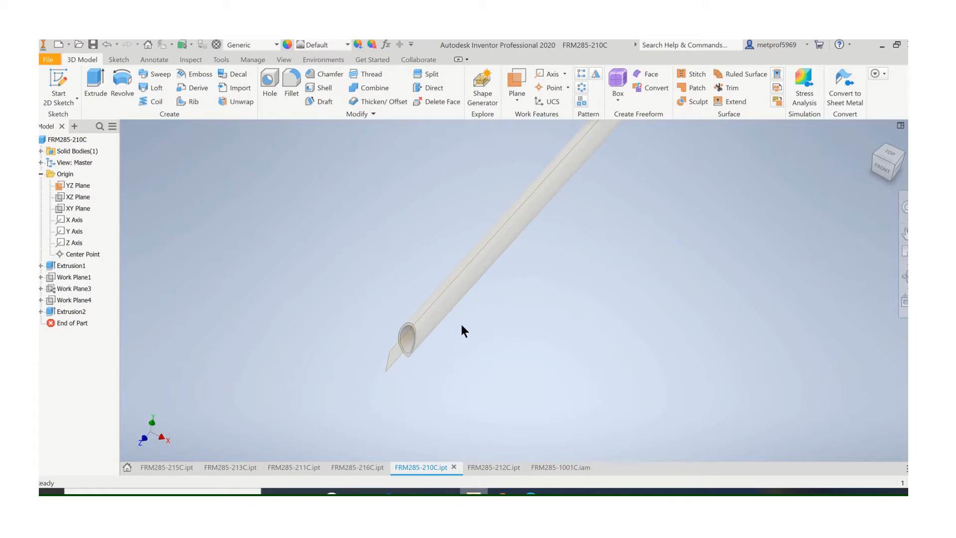
pyautogui.scroll(-3, 429, 348)
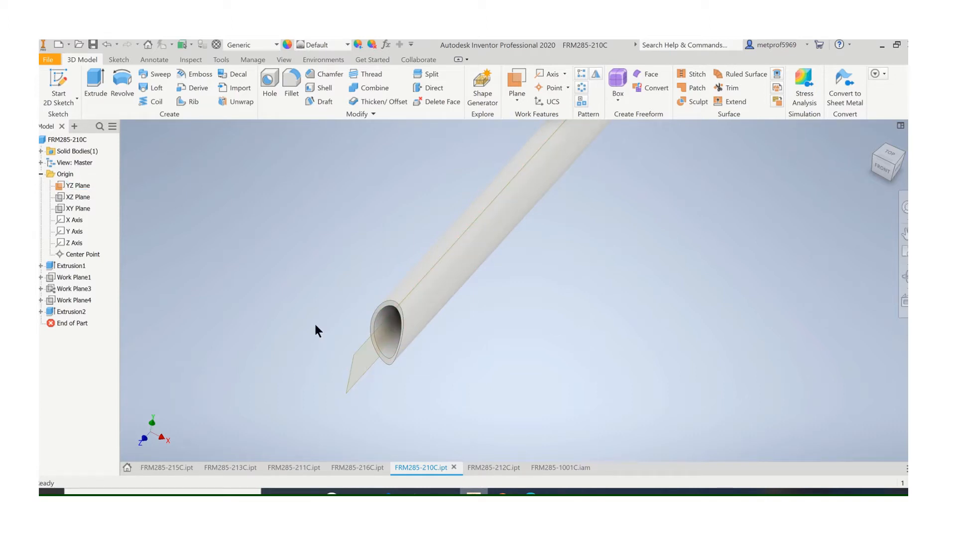
pyautogui.click(557, 73)
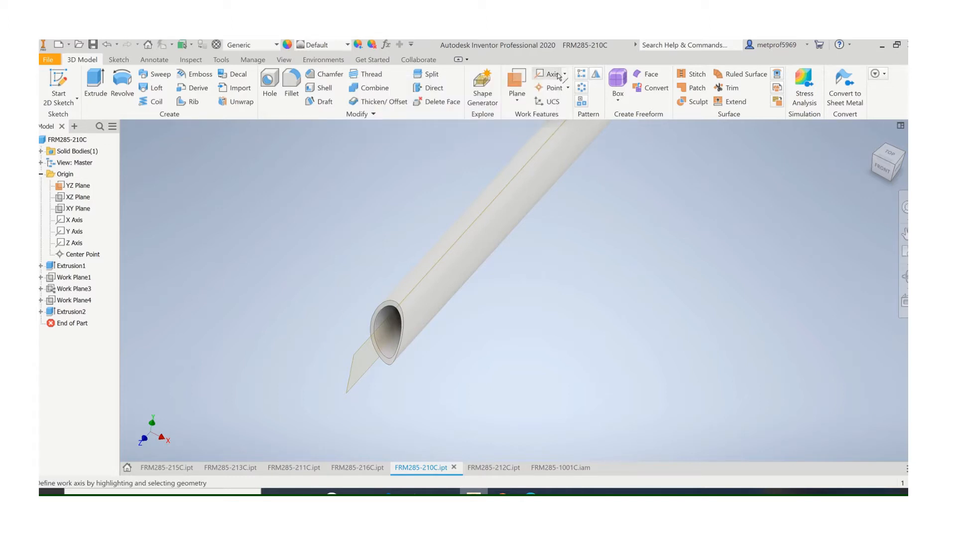
pyautogui.click(447, 299)
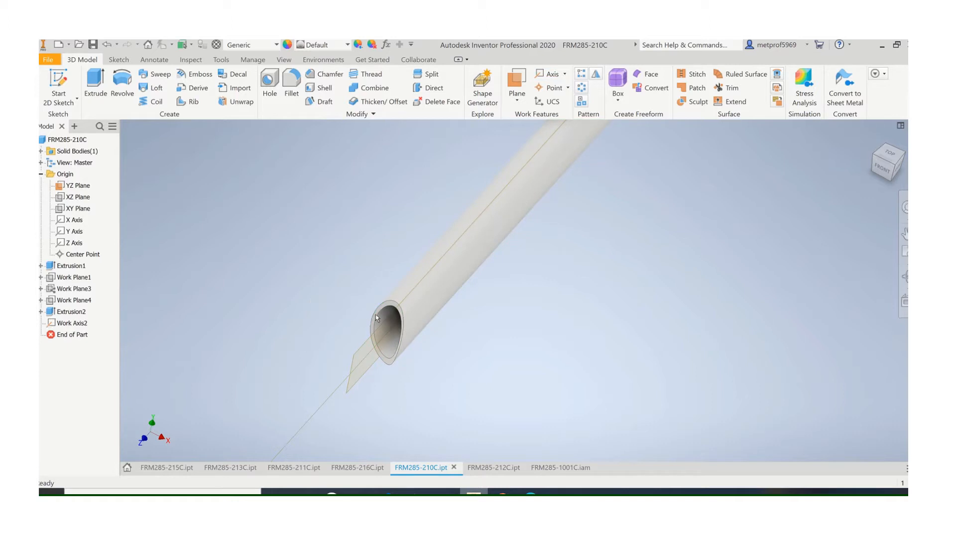
pyautogui.click(416, 305)
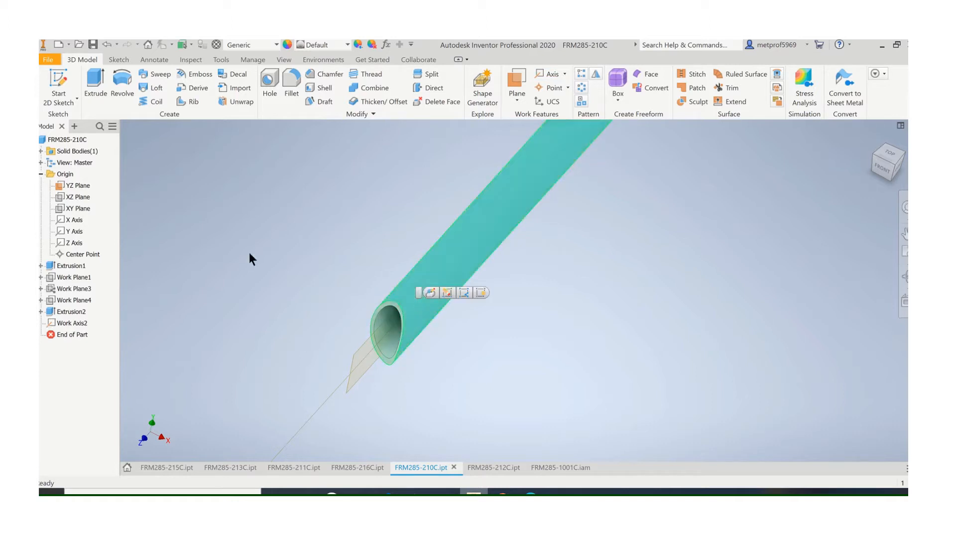
pyautogui.click(381, 320)
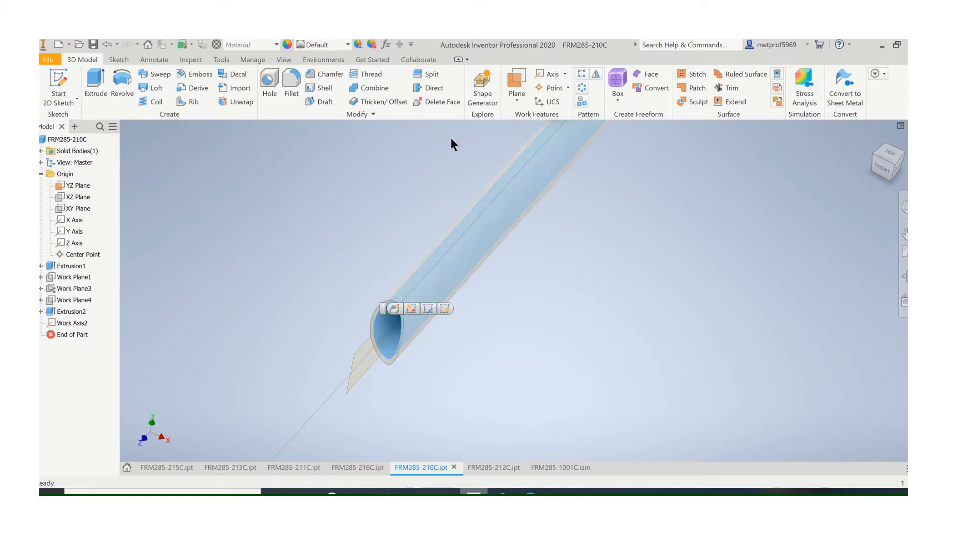
pyautogui.click(546, 74)
pyautogui.click(445, 301)
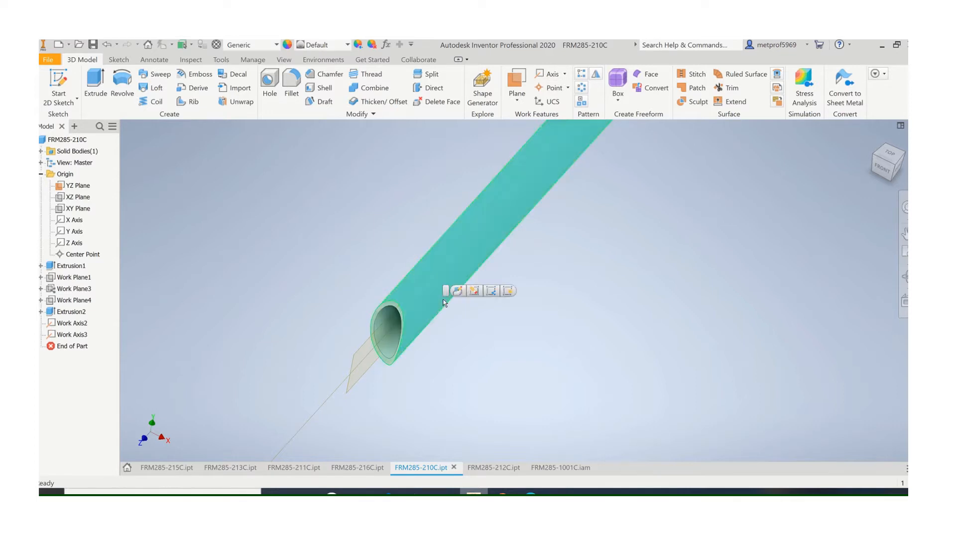
# Step: Delete both work axes running along the tube
pyautogui.click(287, 265)
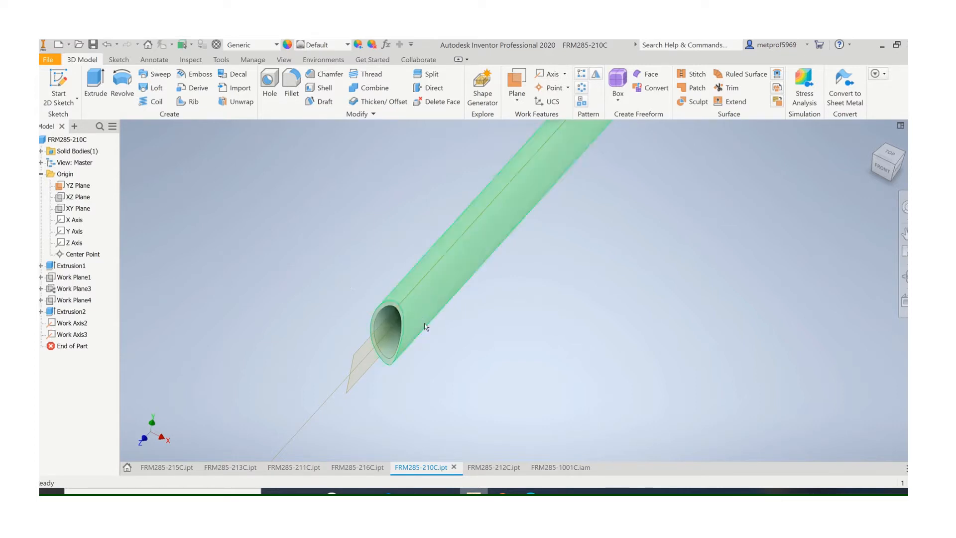
pyautogui.moveTo(423, 324); pyautogui.dragTo(404, 314, button='middle')
pyautogui.scroll(-5, 344, 360)
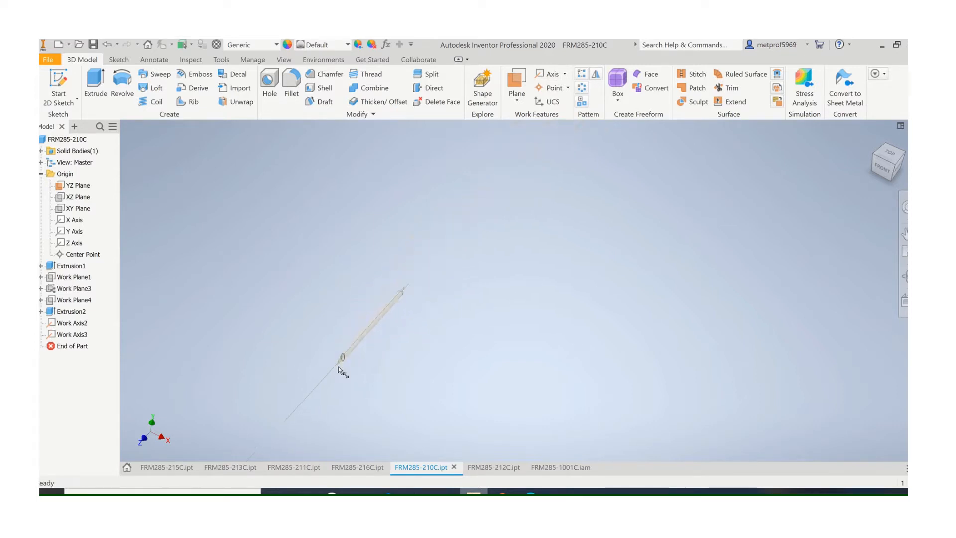
pyautogui.scroll(-2, 337, 371)
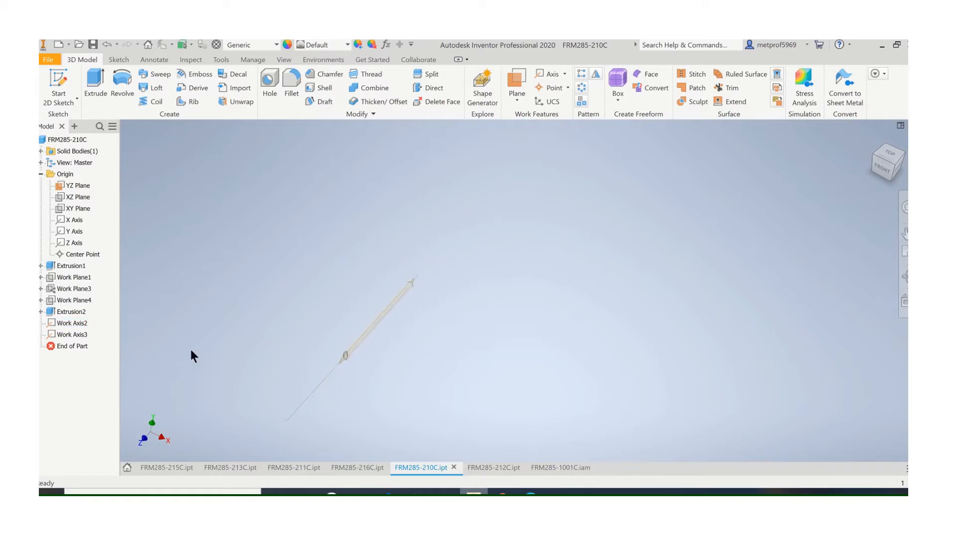
pyautogui.rightClick(79, 334)
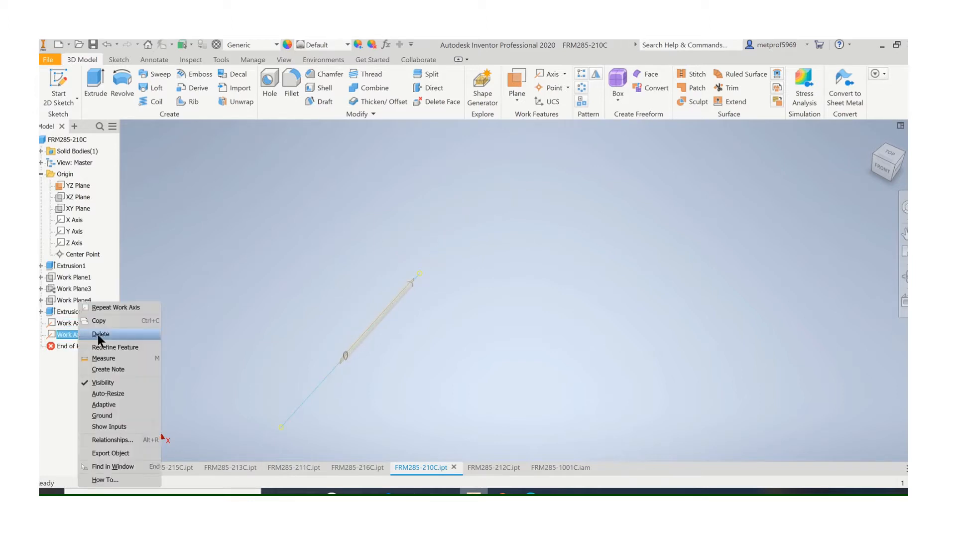
pyautogui.click(99, 335)
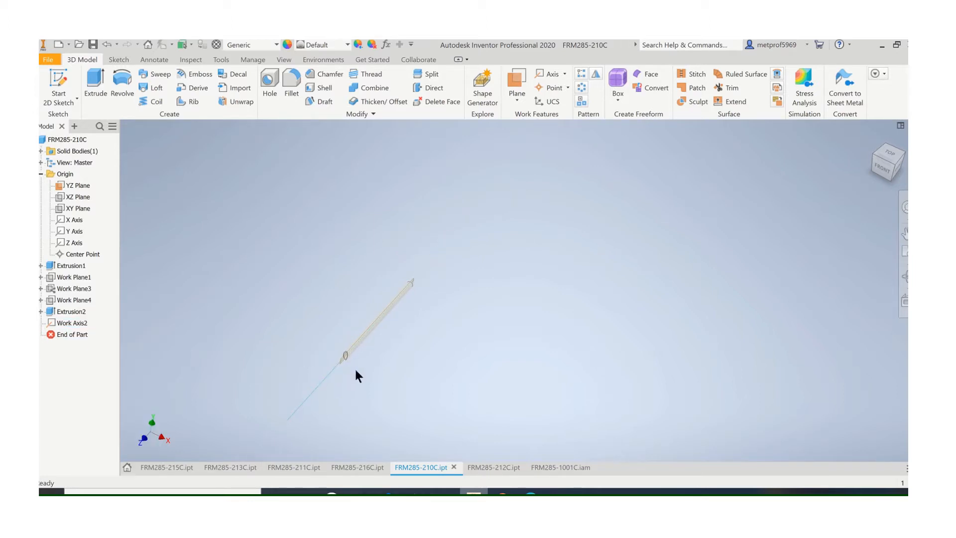
pyautogui.rightClick(67, 321)
pyautogui.click(220, 368)
# Step: Create a single work axis along the tube's centreline from its outer cylindrical face
pyautogui.scroll(-5, 367, 353)
pyautogui.moveTo(393, 320); pyautogui.dragTo(473, 264, button='middle')
pyautogui.click(549, 74)
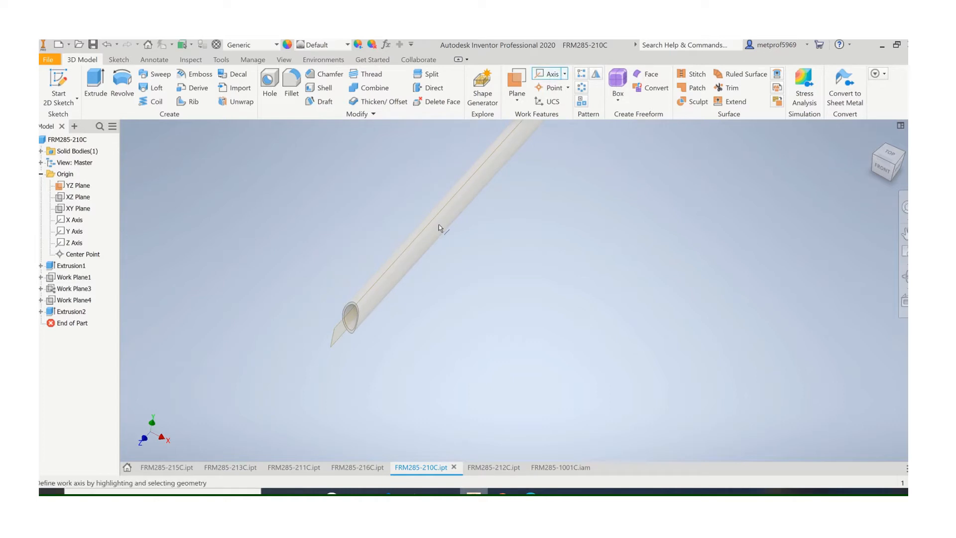
pyautogui.click(391, 288)
pyautogui.scroll(2, 324, 396)
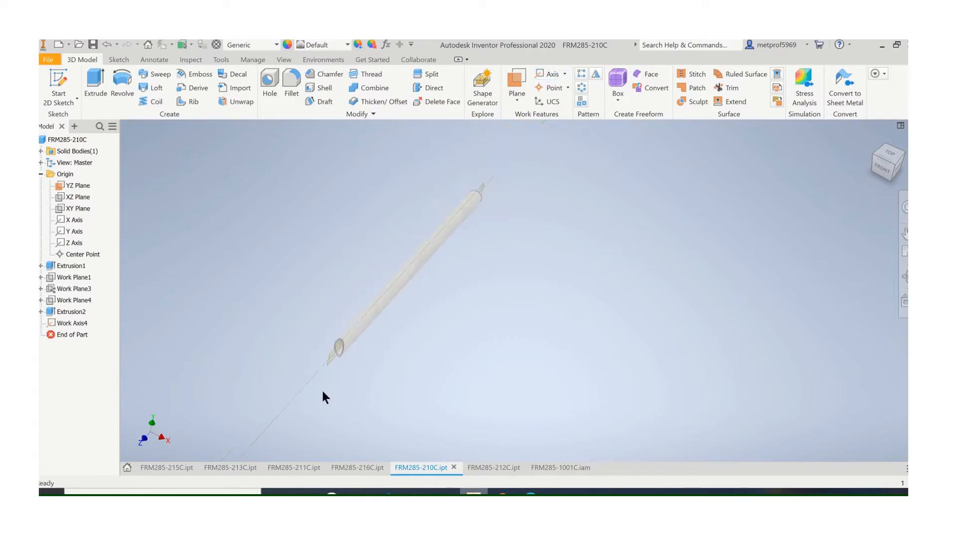
pyautogui.scroll(2, 321, 390)
pyautogui.scroll(-1, 311, 399)
pyautogui.moveTo(312, 399); pyautogui.dragTo(386, 288, button='middle')
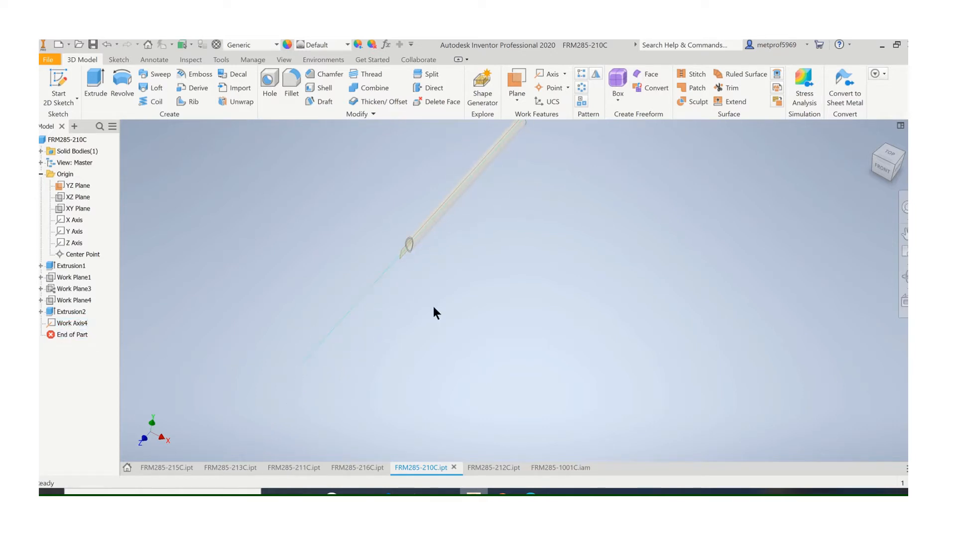
pyautogui.moveTo(392, 289); pyautogui.dragTo(322, 336, button='middle')
pyautogui.scroll(-5, 370, 282)
pyautogui.scroll(1, 359, 300)
pyautogui.moveTo(379, 287); pyautogui.dragTo(533, 224, button='middle')
pyautogui.scroll(-2, 483, 244)
pyautogui.scroll(2, 483, 249)
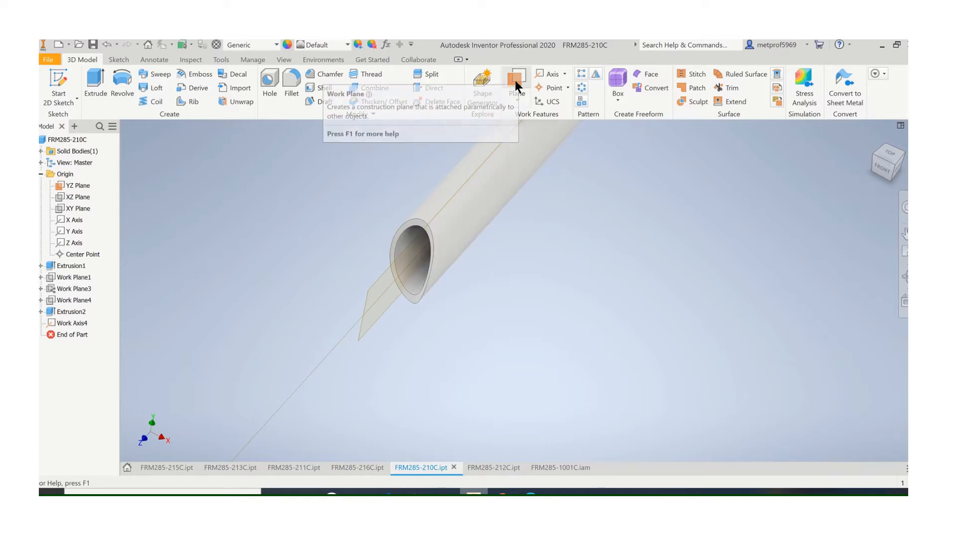
pyautogui.click(521, 102)
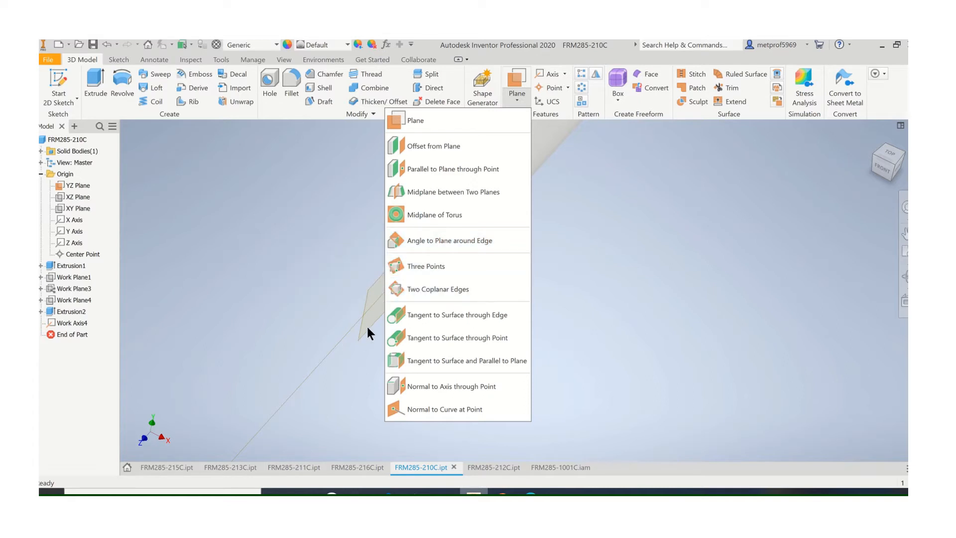
pyautogui.click(340, 277)
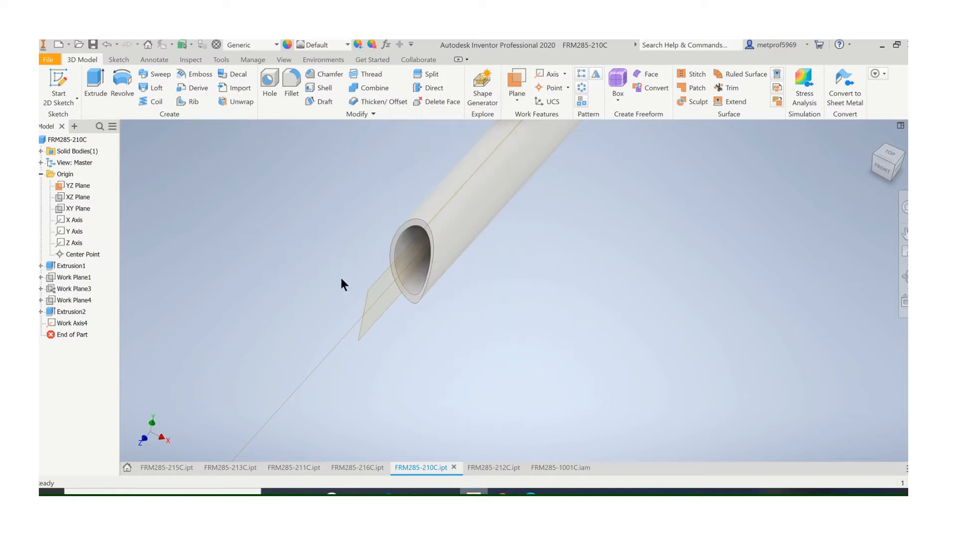
pyautogui.click(384, 314)
pyautogui.click(352, 329)
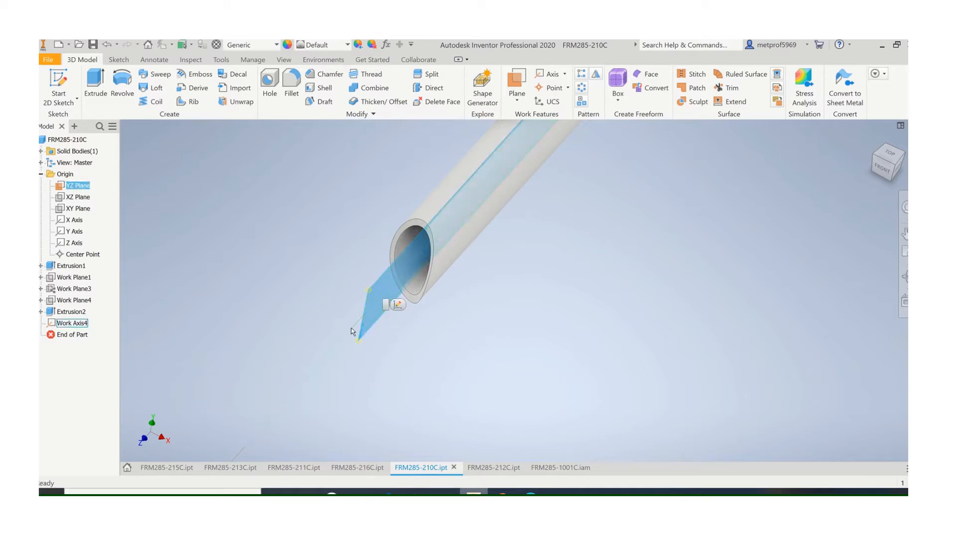
pyautogui.click(351, 328)
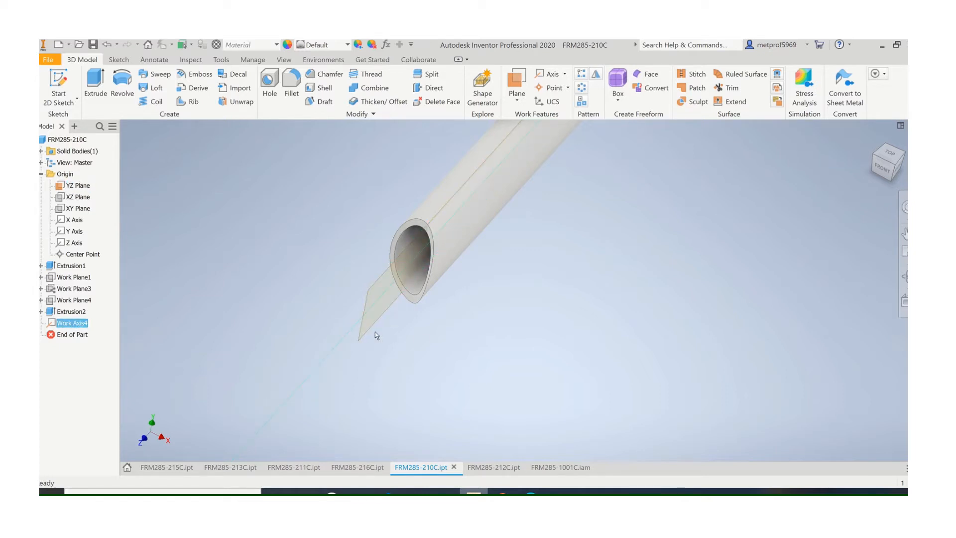
pyautogui.scroll(3, 420, 331)
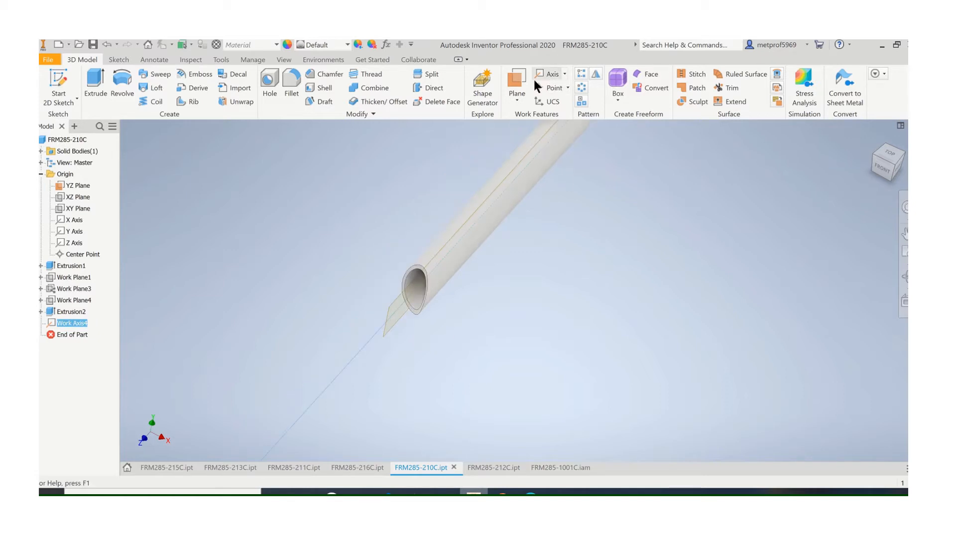
pyautogui.click(382, 244)
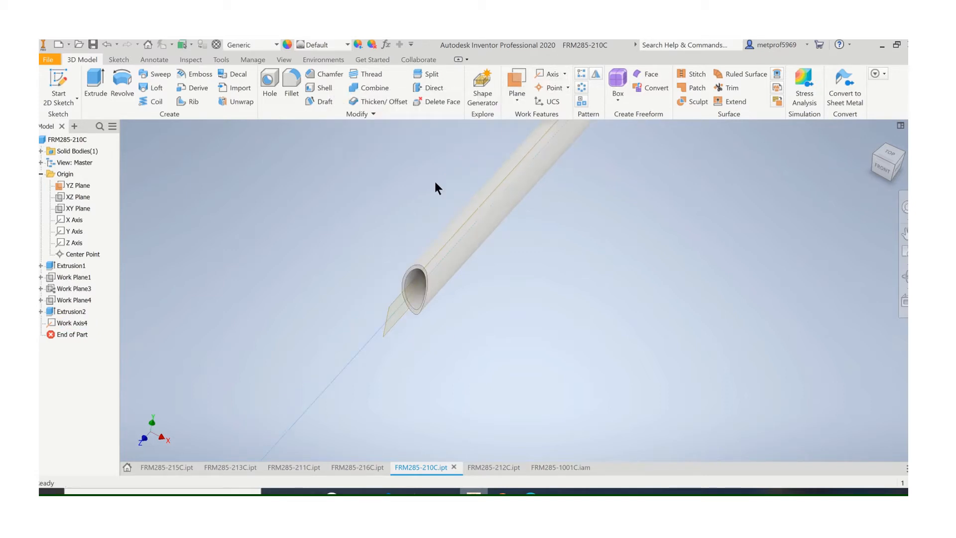
# Step: Create a work plane angled 20 degrees from the YZ plane around the tube's centreline work axis
pyautogui.click(513, 102)
pyautogui.click(455, 238)
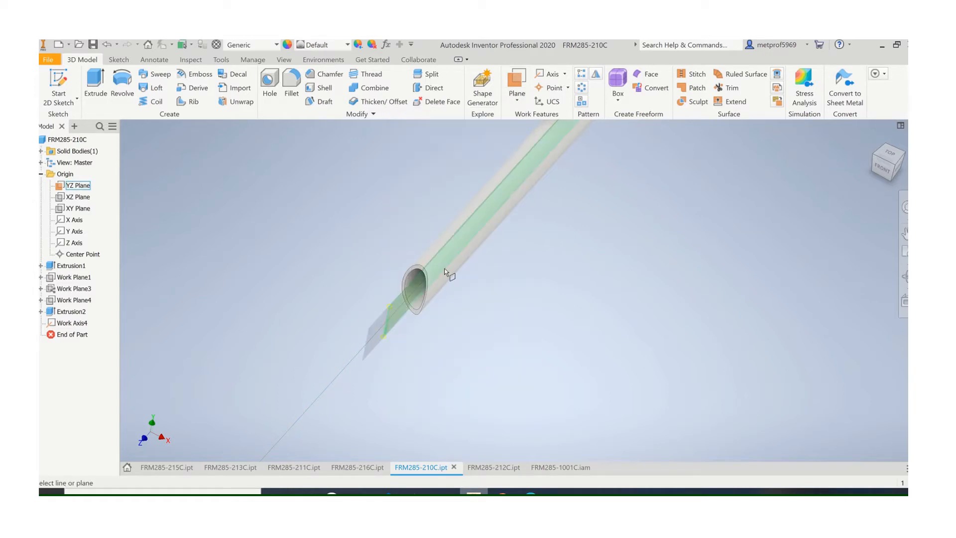
pyautogui.click(399, 316)
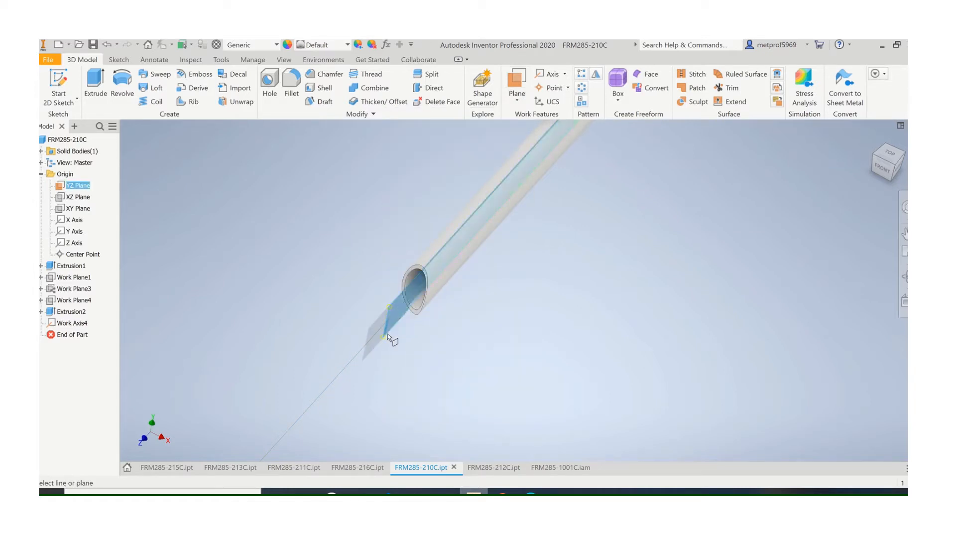
pyautogui.click(361, 347)
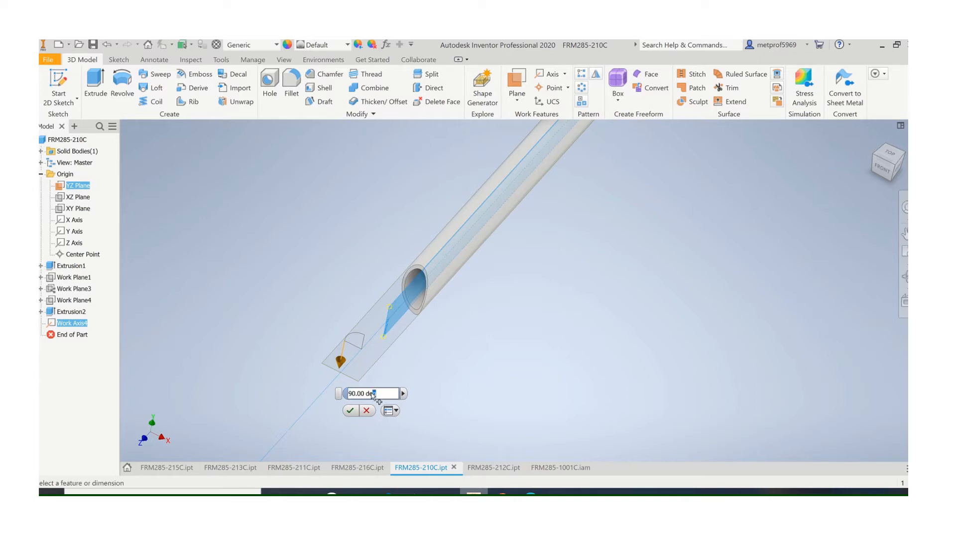
pyautogui.write('20')
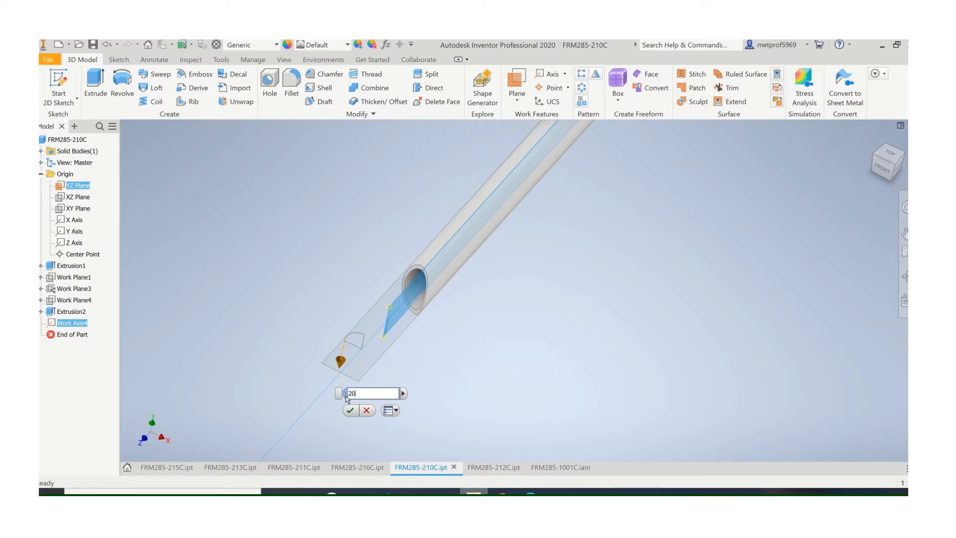
pyautogui.press('Return')
# Step: Hide the YZ origin plane and the centreline work axis, leaving only the angled work plane shown
pyautogui.scroll(-3, 432, 340)
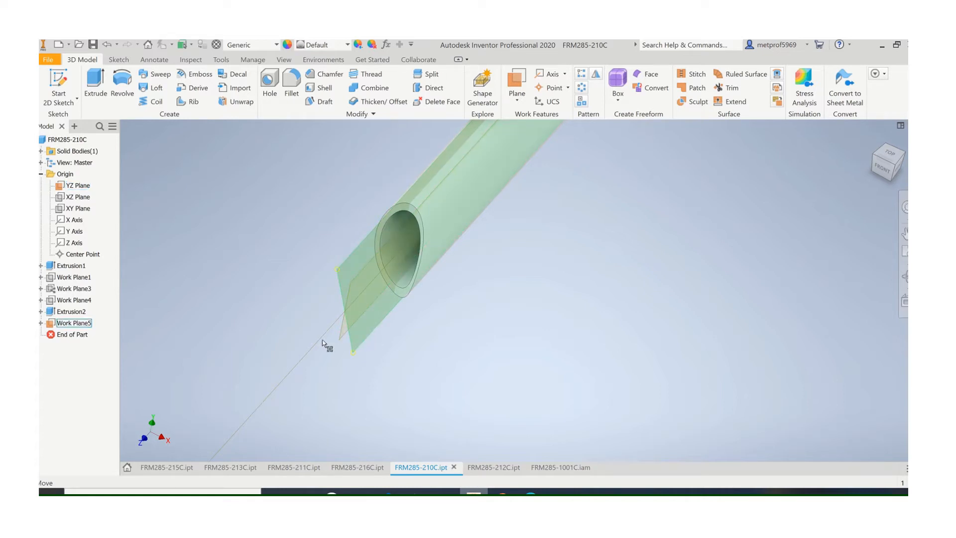
pyautogui.rightClick(77, 189)
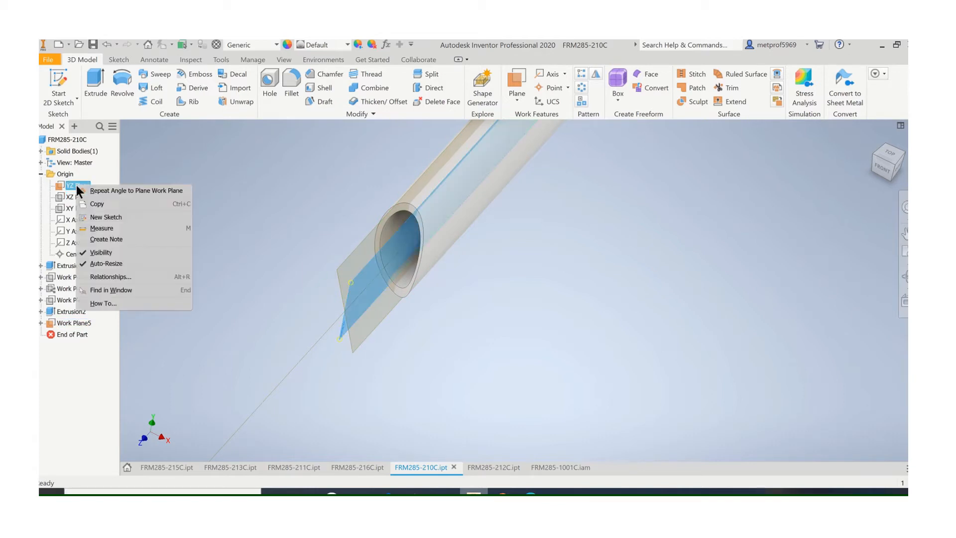
pyautogui.click(99, 257)
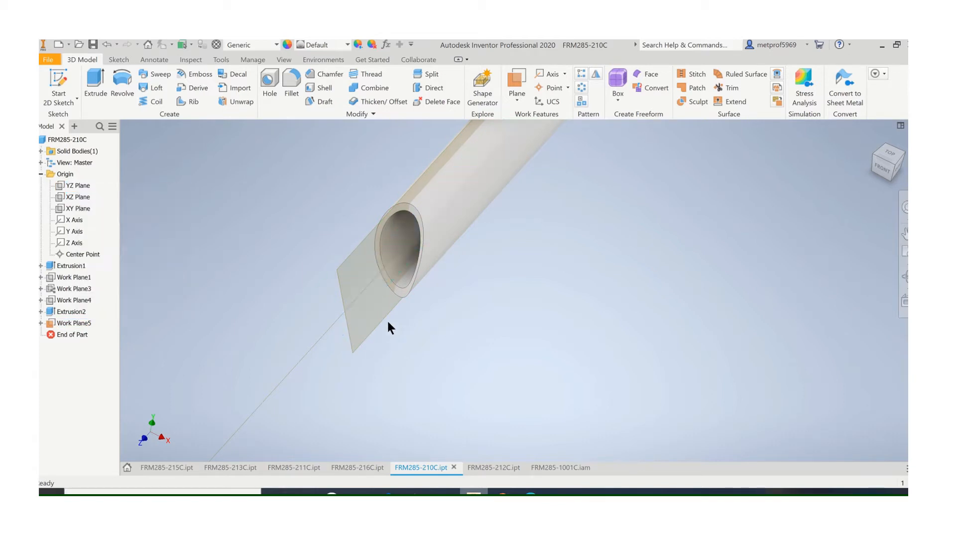
pyautogui.rightClick(336, 320)
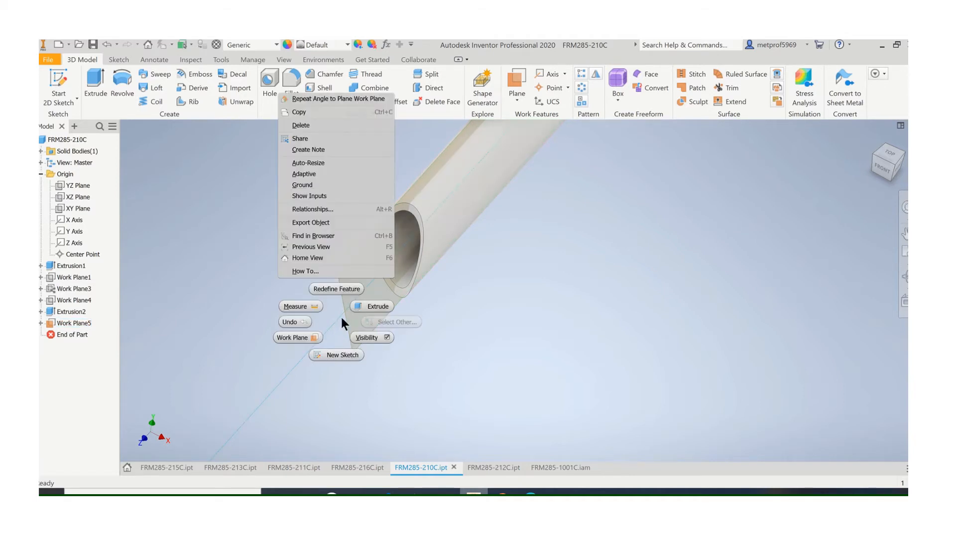
pyautogui.click(372, 337)
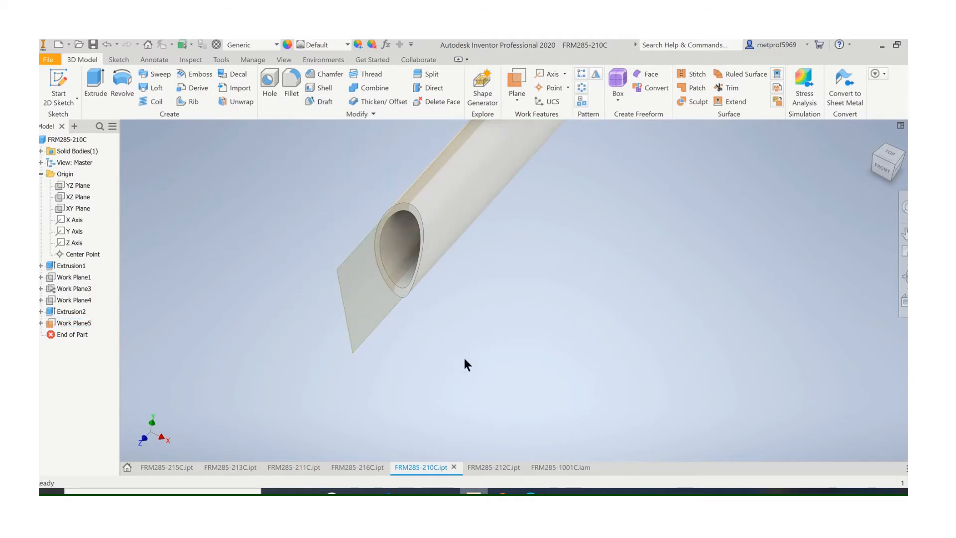
# Step: Switch to the FRM285-1001C assembly and examine the angled work plane on the FRM285-210C tube
pyautogui.scroll(-2, 464, 358)
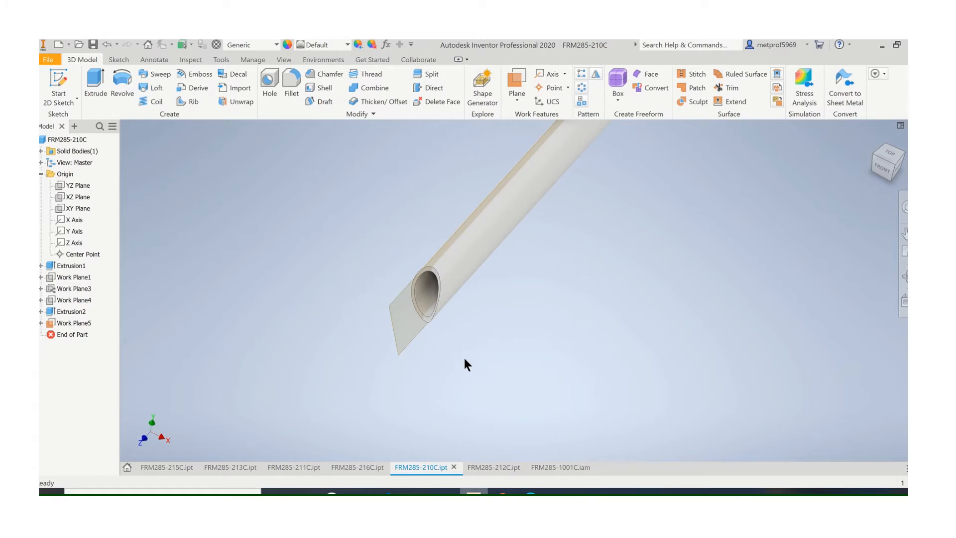
pyautogui.click(562, 466)
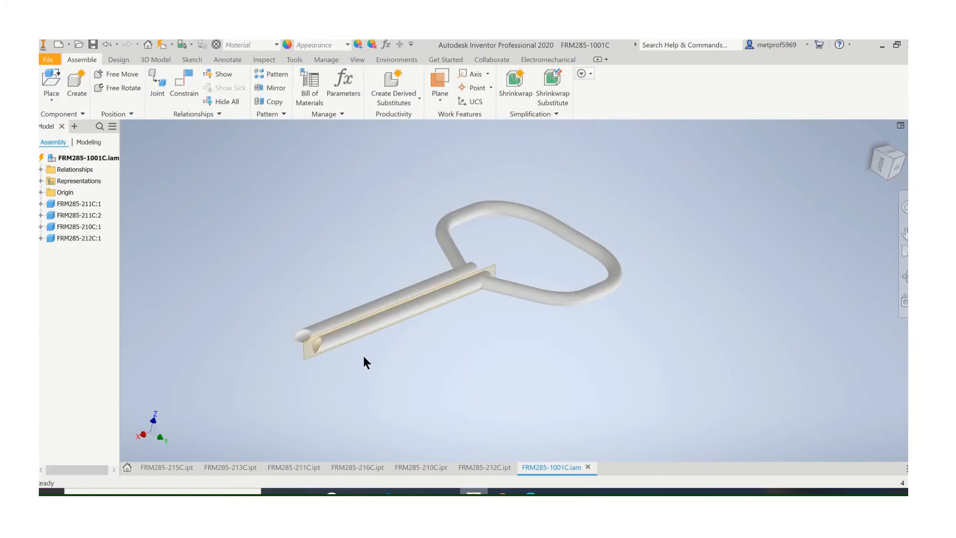
pyautogui.scroll(3, 367, 359)
pyautogui.keyDown('shift'); pyautogui.moveTo(376, 345); pyautogui.dragTo(370, 320, button='middle'); pyautogui.keyUp('shift')
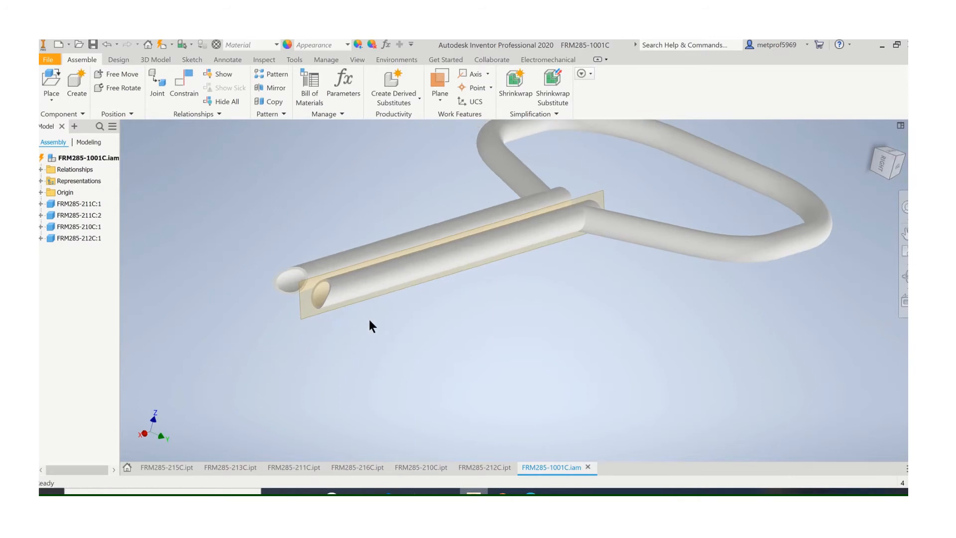
pyautogui.scroll(-3, 362, 340)
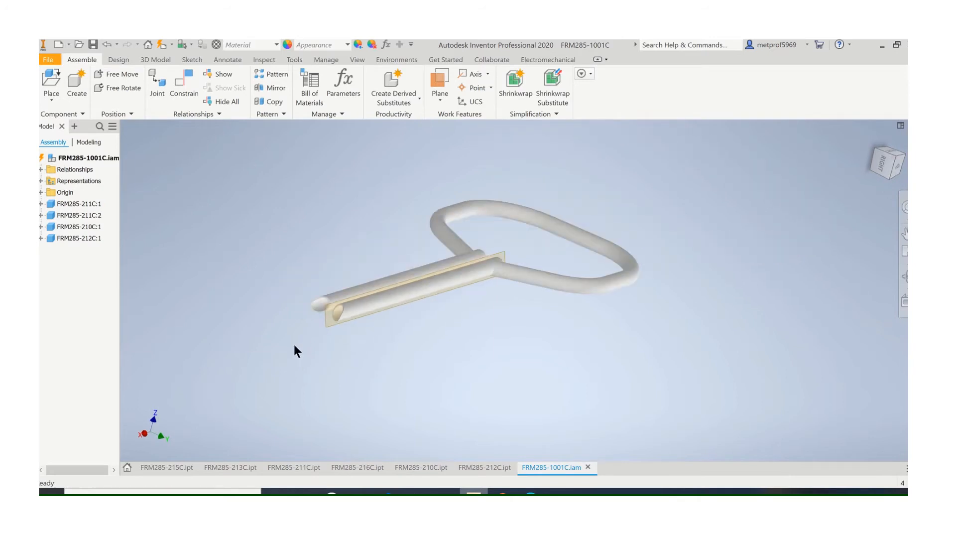
# Step: Load part FRM285-213C for placement and rotate it 90° about X once and 90° about Y twice
pyautogui.click(53, 85)
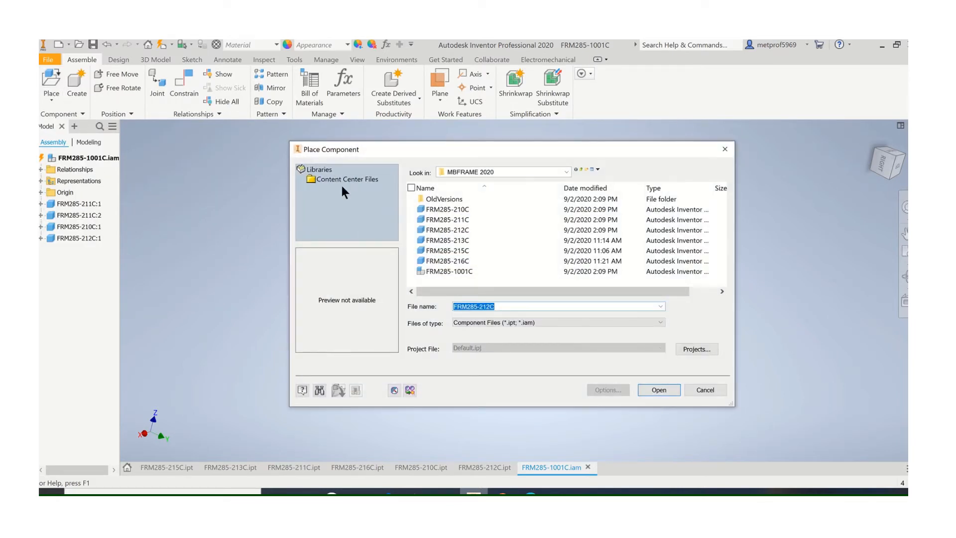
pyautogui.click(441, 239)
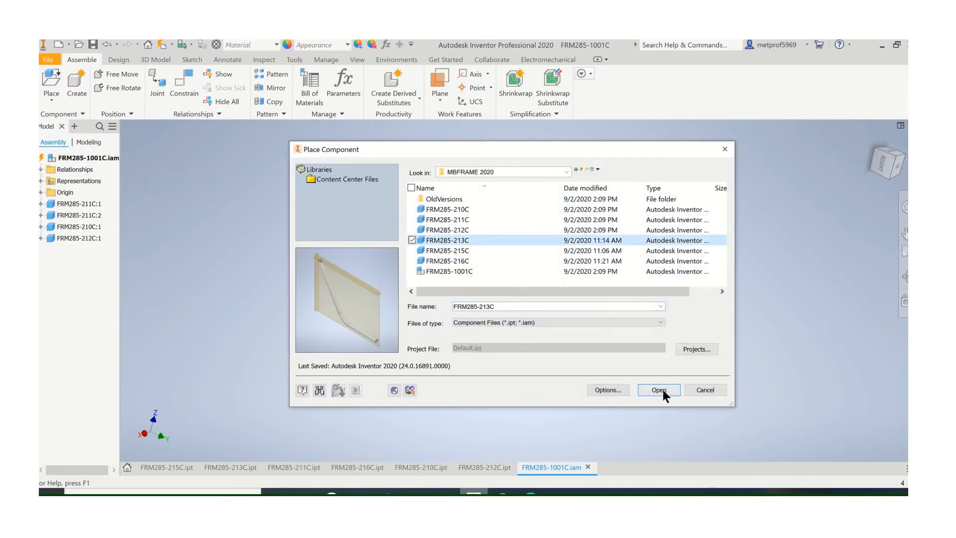
pyautogui.click(659, 390)
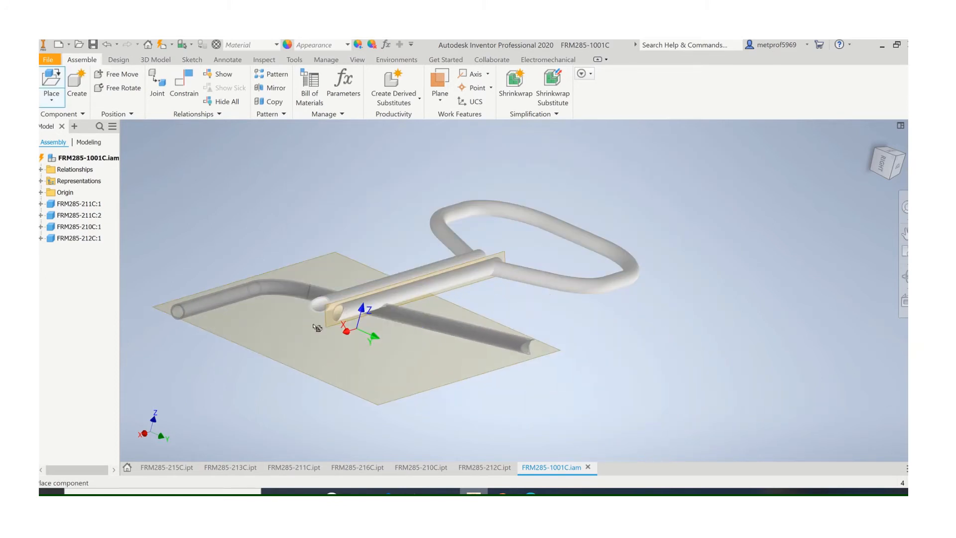
pyautogui.scroll(2, 316, 328)
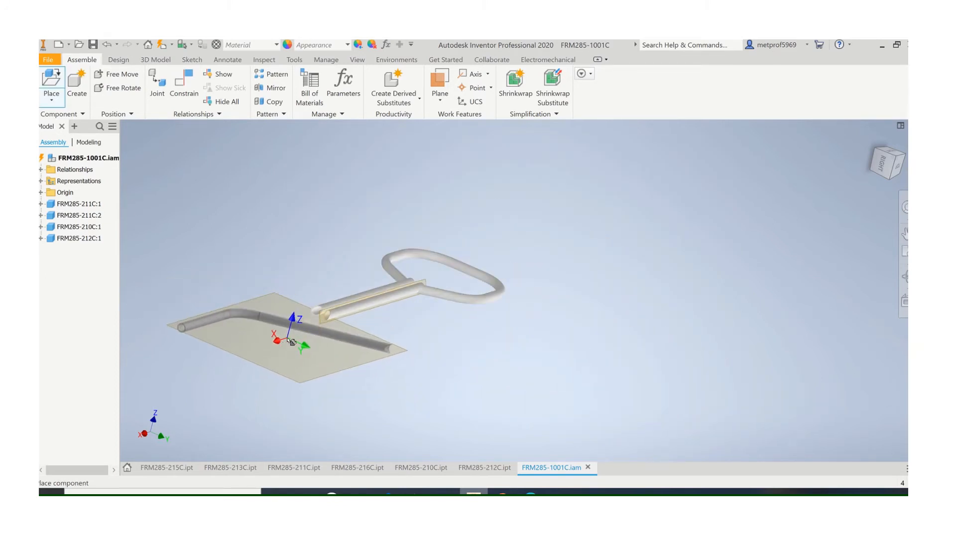
pyautogui.rightClick(287, 336)
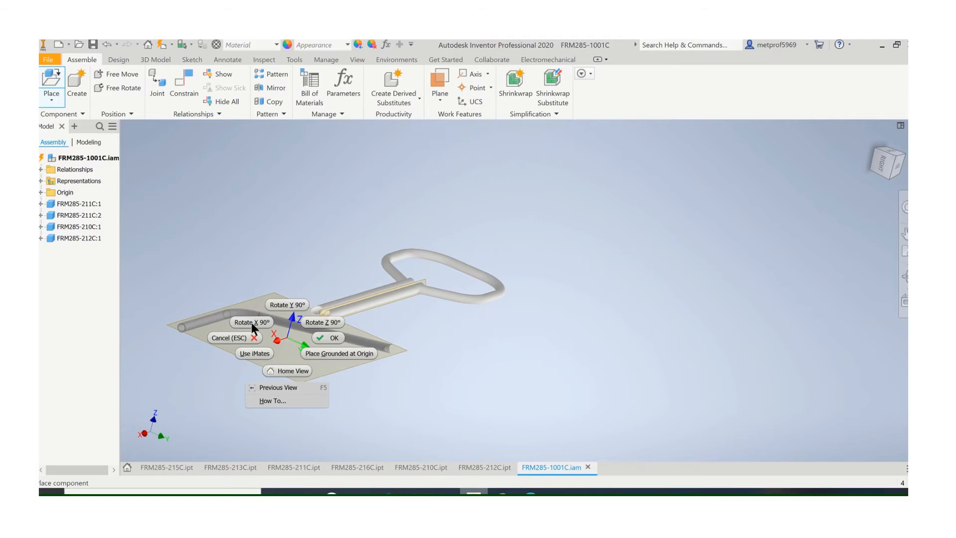
pyautogui.click(251, 322)
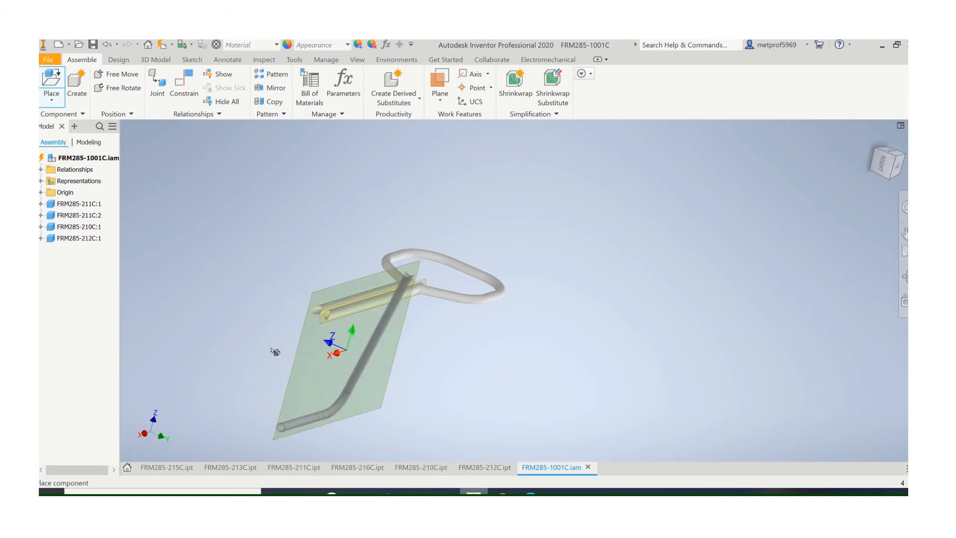
pyautogui.rightClick(247, 332)
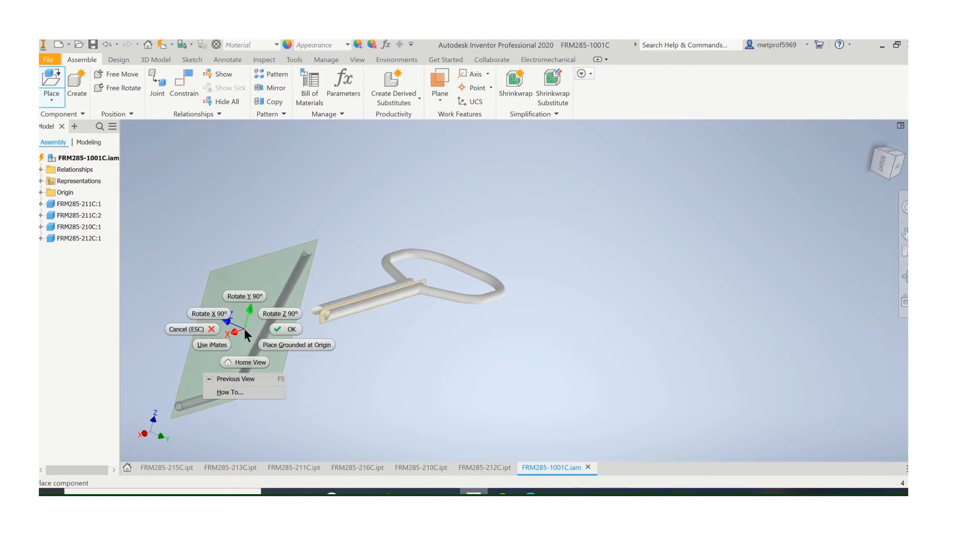
pyautogui.click(250, 301)
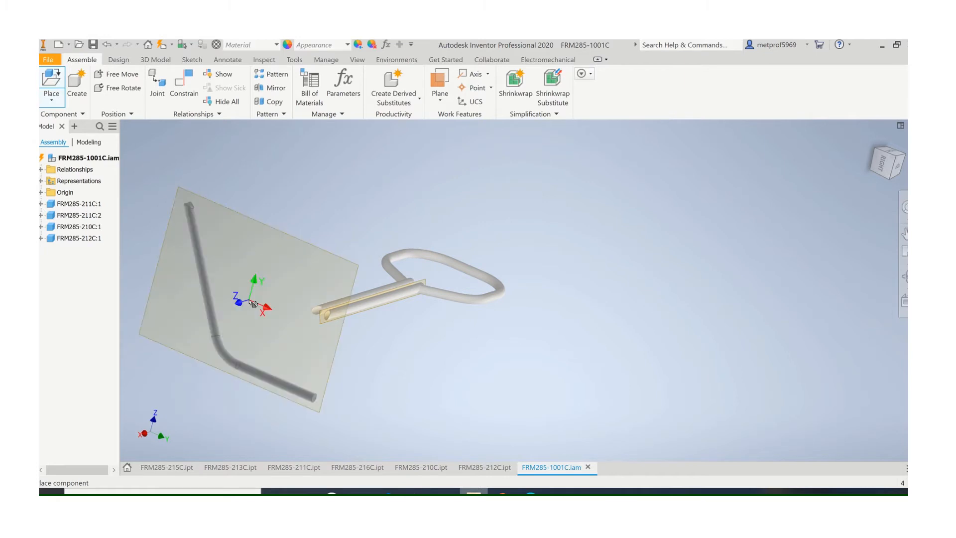
pyautogui.rightClick(252, 301)
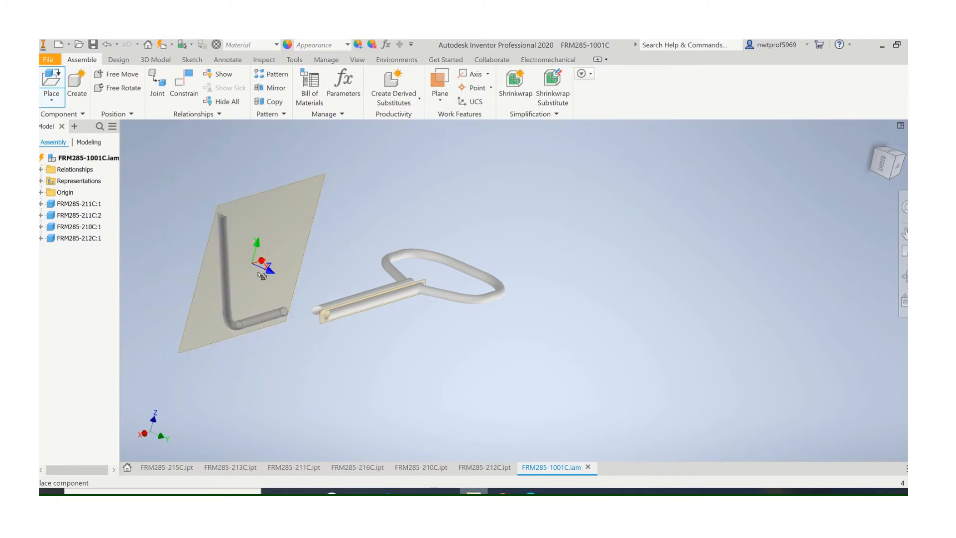
# Step: Place a single instance of FRM285-213C below the straight tubes of the frame
pyautogui.moveTo(255, 268); pyautogui.dragTo(419, 368)
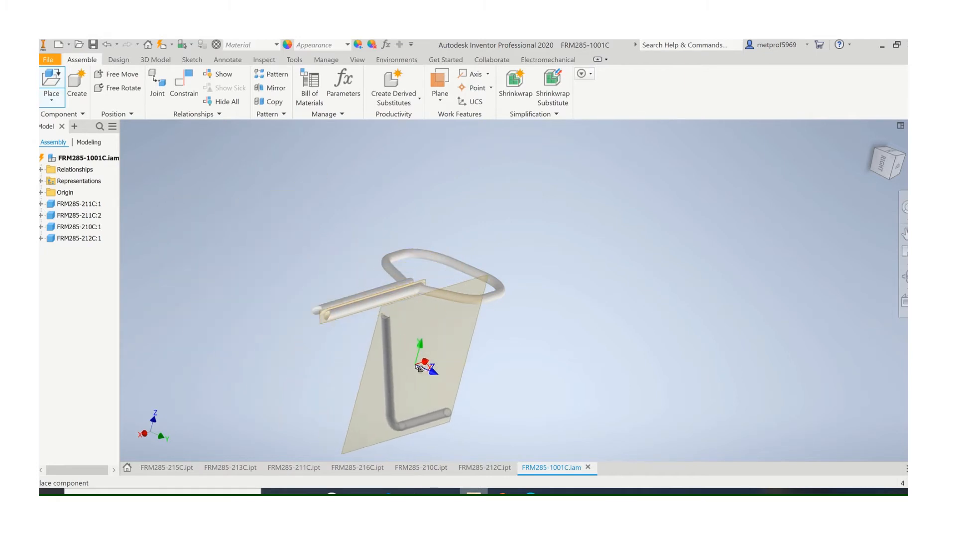
pyautogui.scroll(1, 420, 367)
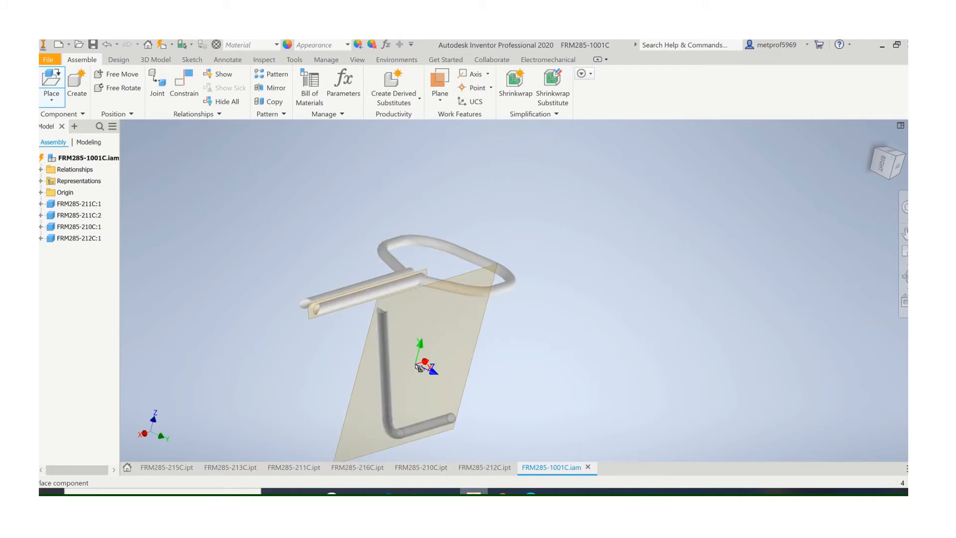
pyautogui.click(420, 367)
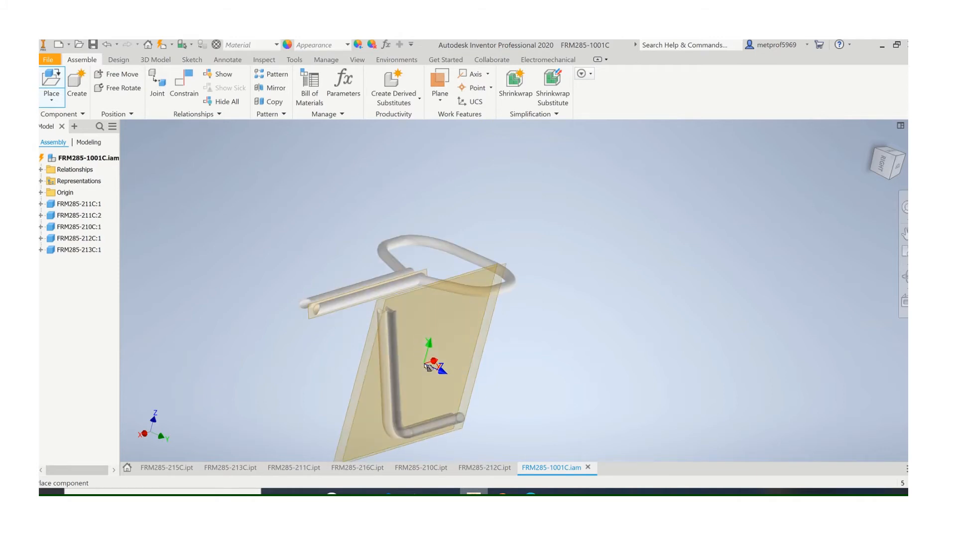
pyautogui.press('Escape')
# Step: Mate the axis of FRM285-213C's coped end to the FRM285-210C tube's centreline with a 0.000 in offset
pyautogui.moveTo(438, 367); pyautogui.dragTo(469, 331, button='middle')
pyautogui.scroll(5, 437, 323)
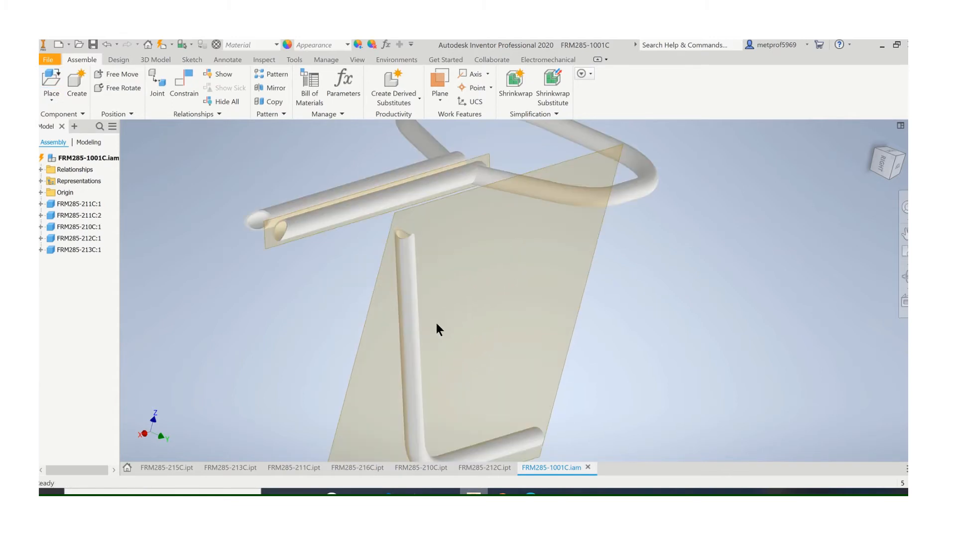
pyautogui.scroll(-3, 437, 323)
pyautogui.scroll(5, 403, 311)
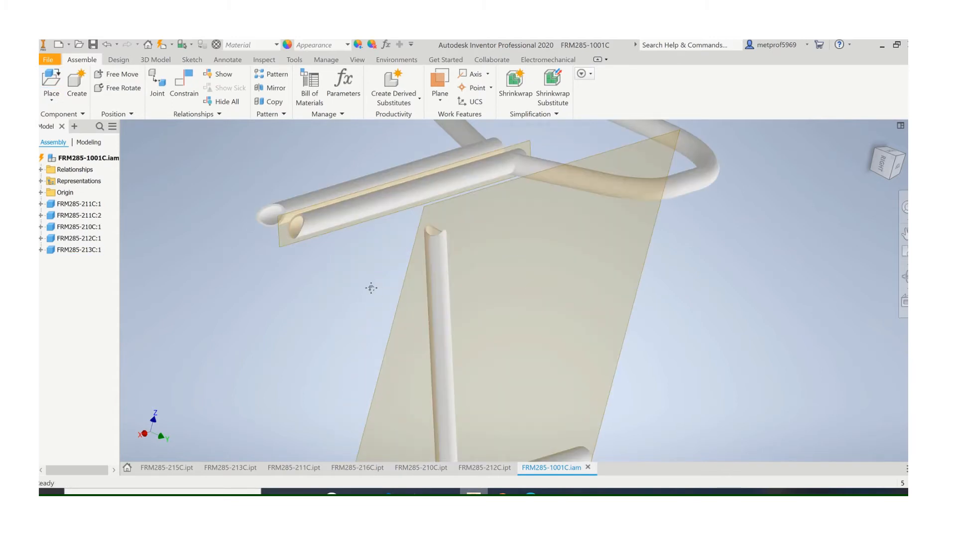
pyautogui.scroll(2, 371, 288)
pyautogui.moveTo(371, 288); pyautogui.dragTo(361, 313, button='middle')
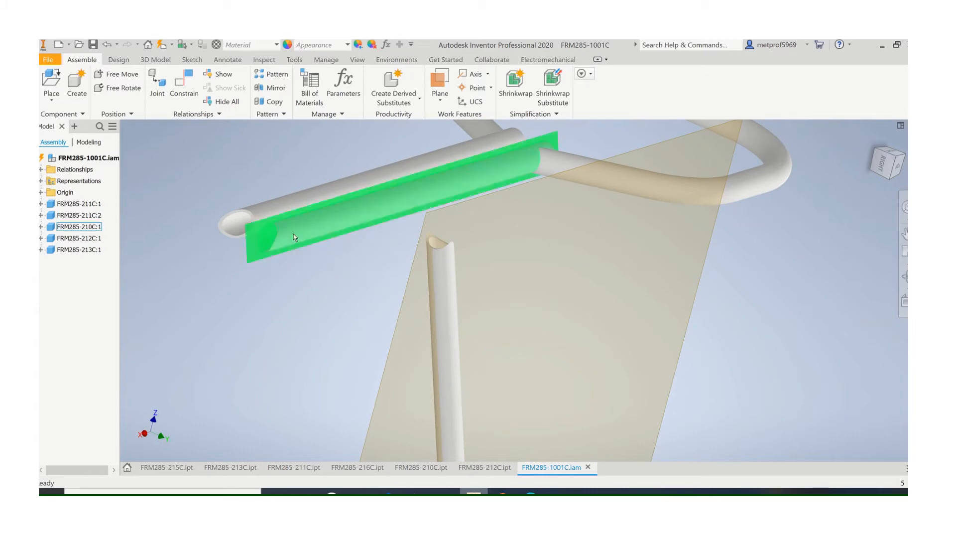
pyautogui.click(184, 79)
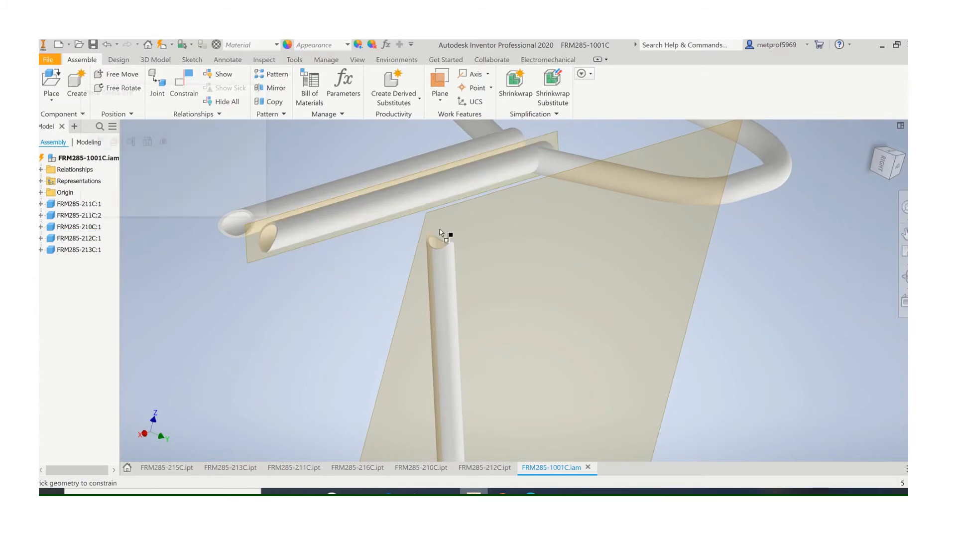
pyautogui.scroll(6, 442, 238)
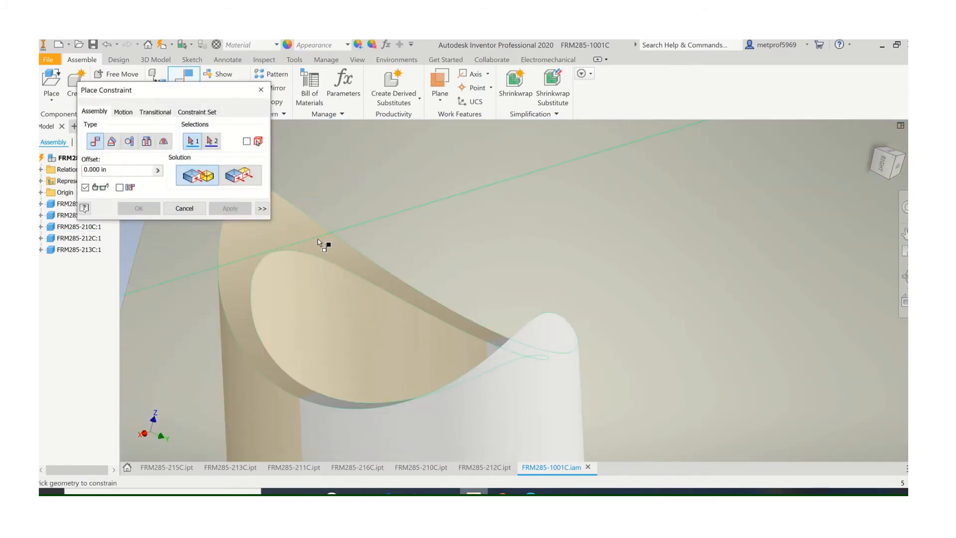
pyautogui.click(336, 269)
pyautogui.scroll(5, 293, 231)
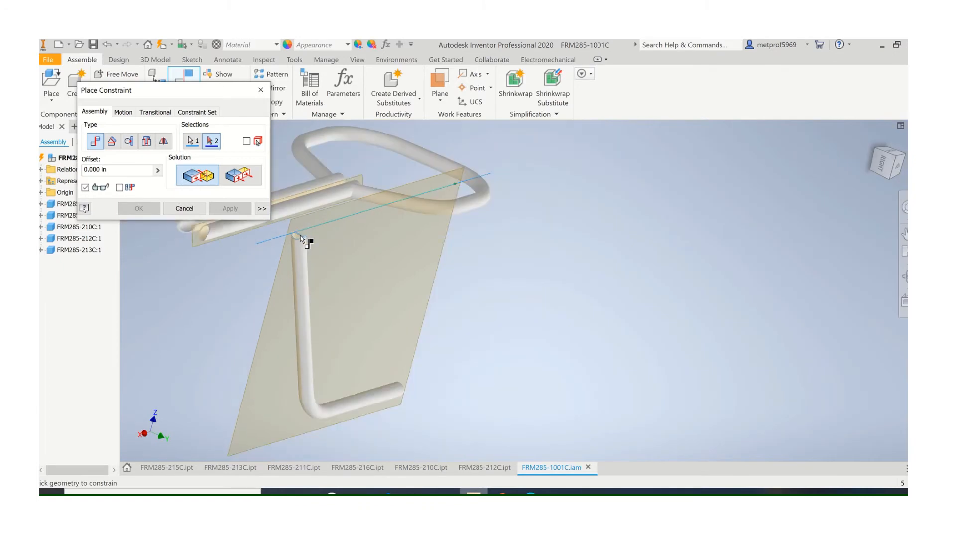
pyautogui.click(184, 234)
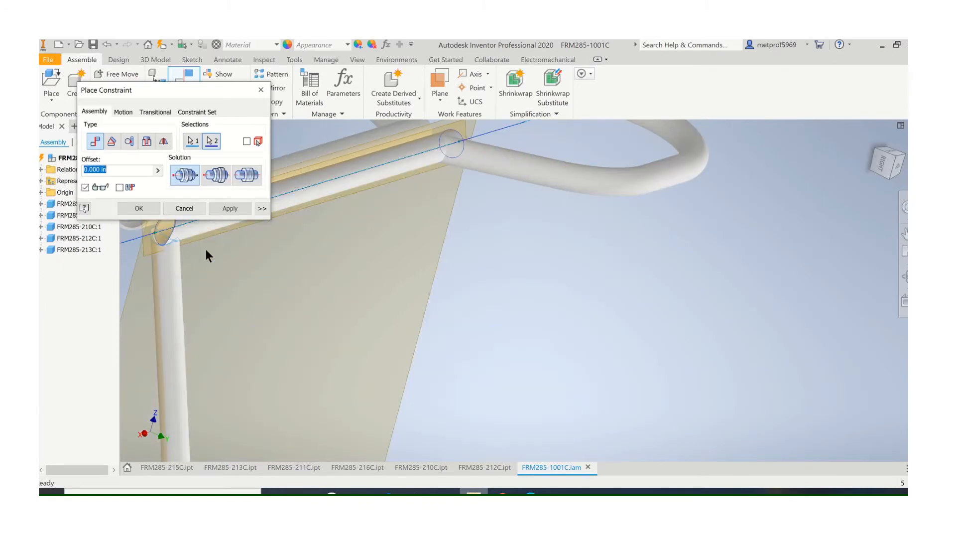
pyautogui.scroll(5, 313, 281)
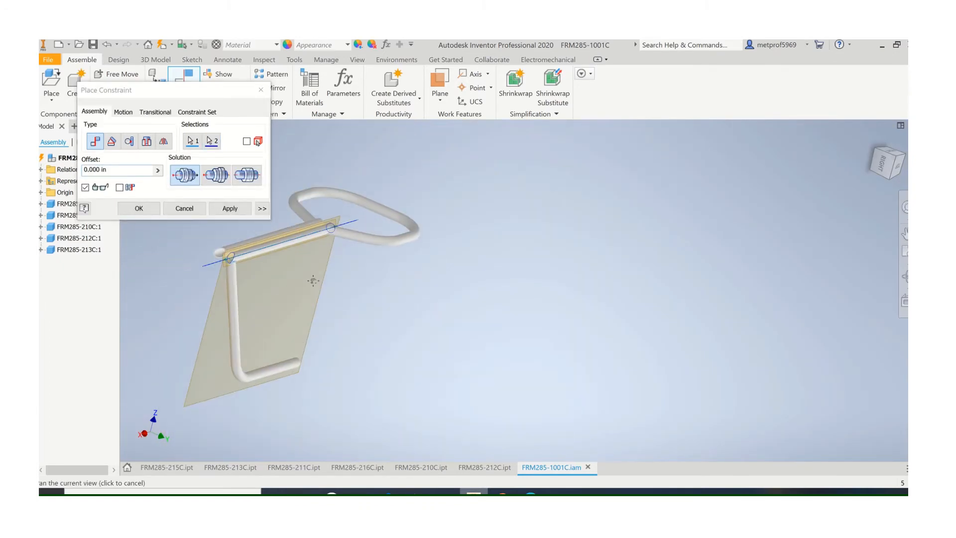
pyautogui.click(137, 208)
# Step: Slide and swing FRM285-213C about the FRM285-210C tube, and examine the alignment of their work planes from the tube end
pyautogui.click(297, 307)
pyautogui.moveTo(296, 307)
pyautogui.mouseDown()
pyautogui.moveTo(400, 271)
pyautogui.moveTo(365, 301)
pyautogui.moveTo(280, 315)
pyautogui.mouseUp()
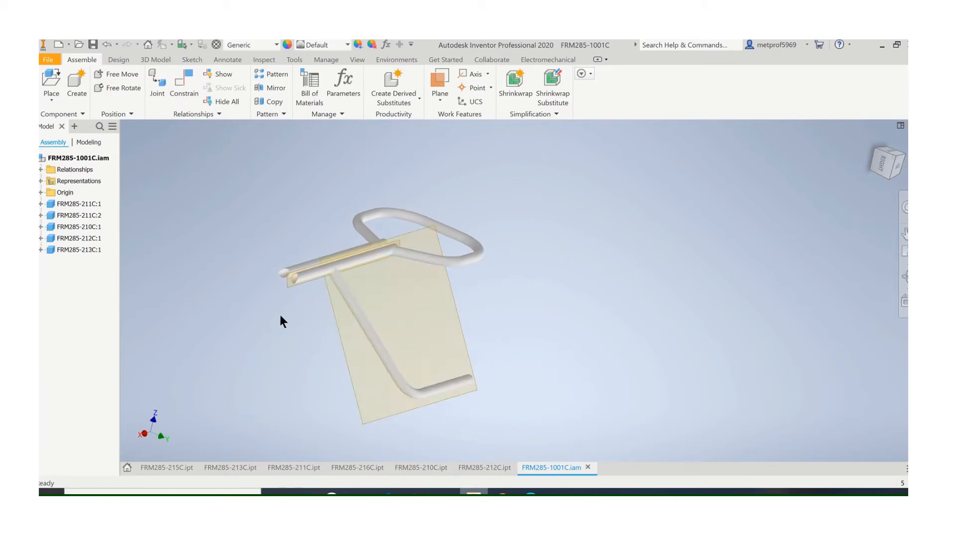
pyautogui.scroll(-3, 324, 312)
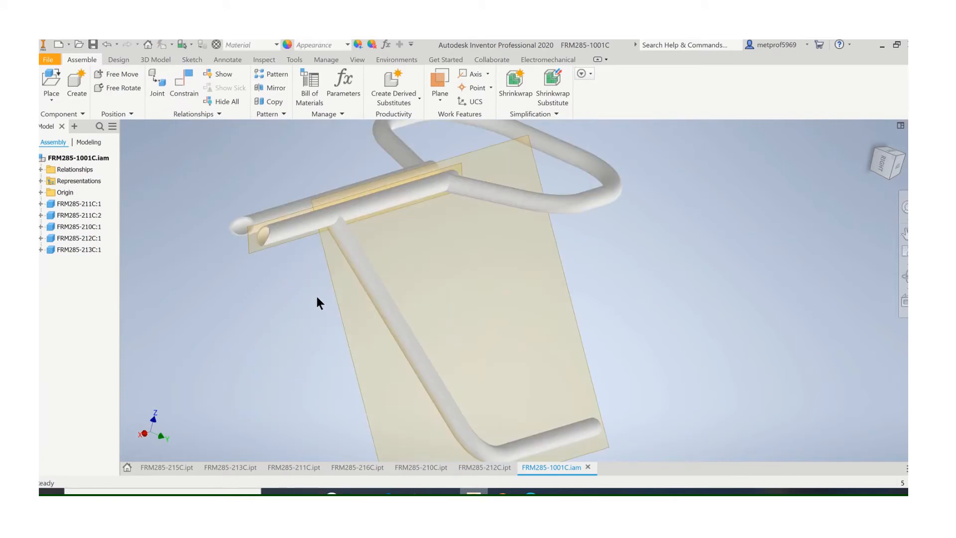
pyautogui.keyDown('shift'); pyautogui.moveTo(320, 303); pyautogui.dragTo(361, 294, button='middle'); pyautogui.keyUp('shift')
pyautogui.scroll(-4, 377, 245)
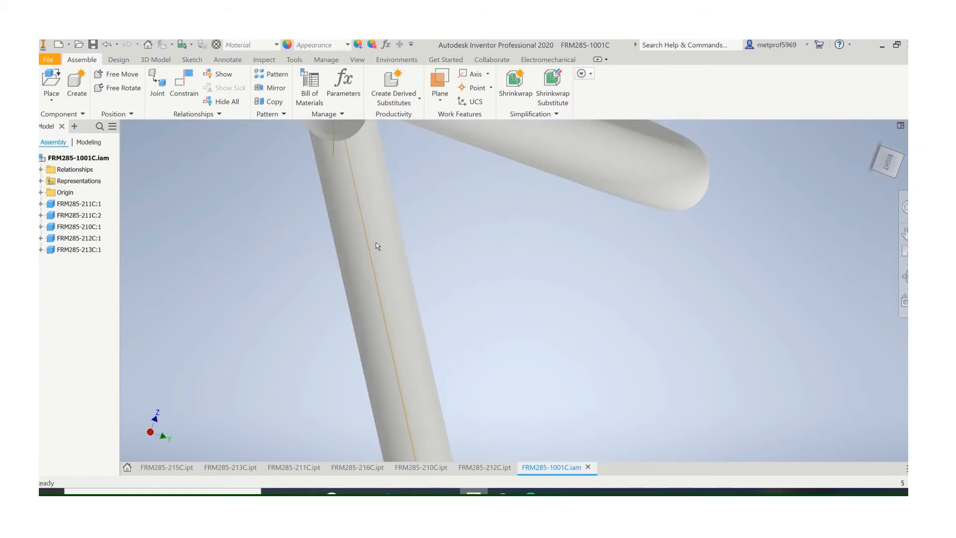
pyautogui.scroll(5, 306, 310)
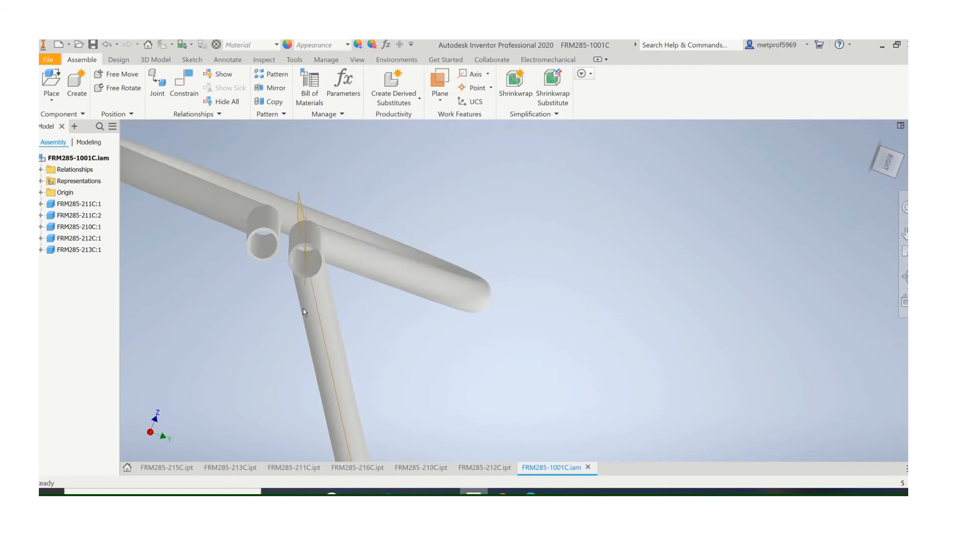
pyautogui.moveTo(286, 303); pyautogui.dragTo(235, 290, button='middle')
pyautogui.moveTo(372, 296); pyautogui.dragTo(474, 304, button='middle')
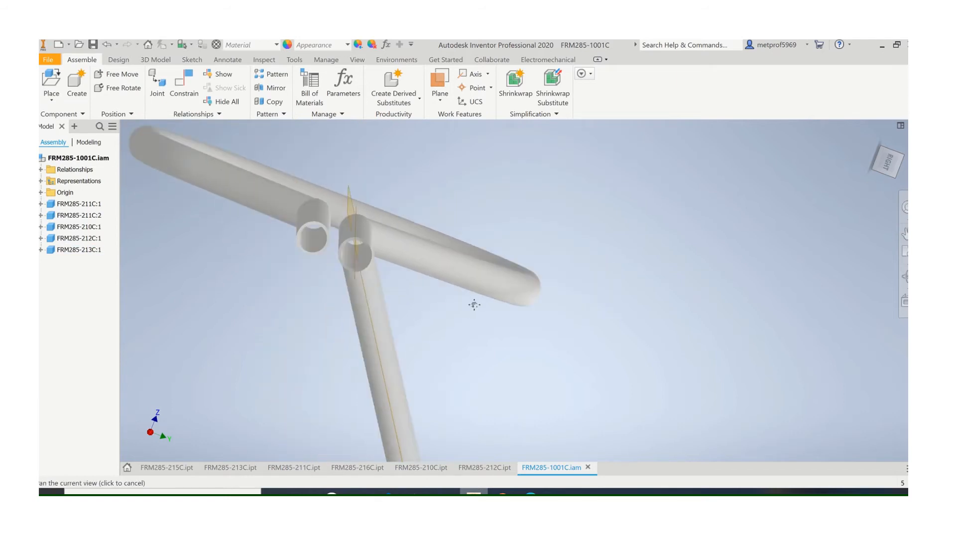
pyautogui.scroll(-5, 473, 302)
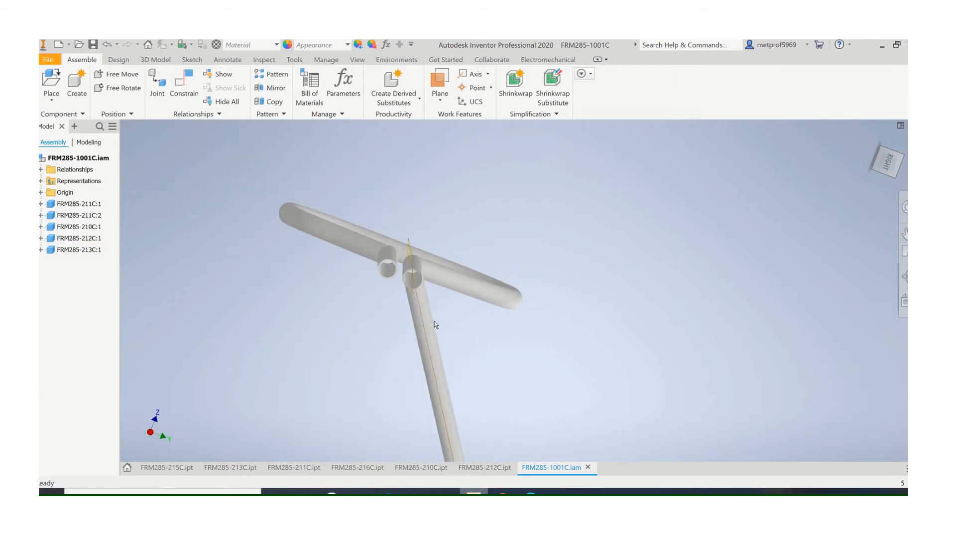
pyautogui.scroll(6, 421, 260)
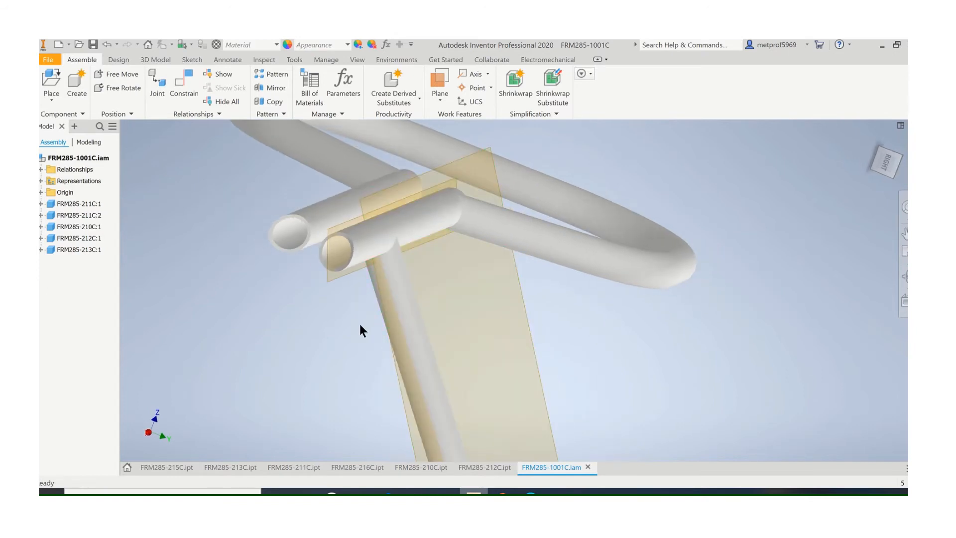
# Step: Constrain FRM285-213C's XY plane flush with the angled work plane of the FRM285-210C tube at a 0.000 in offset
pyautogui.click(184, 80)
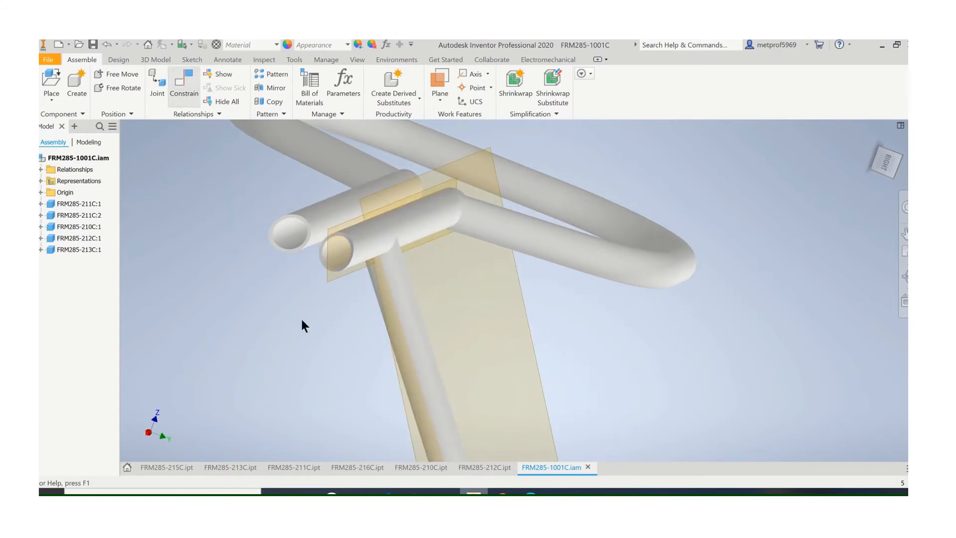
pyautogui.click(406, 411)
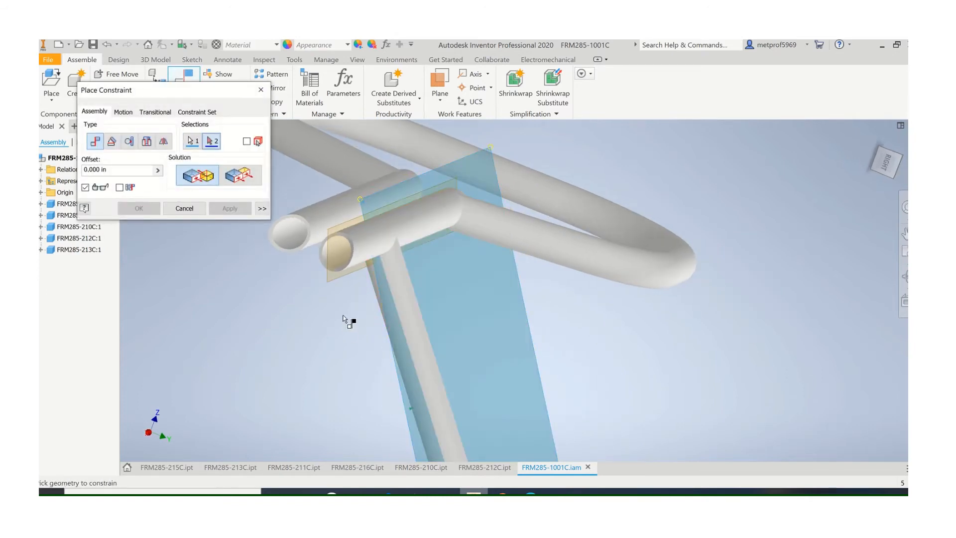
pyautogui.click(335, 281)
pyautogui.scroll(-3, 319, 268)
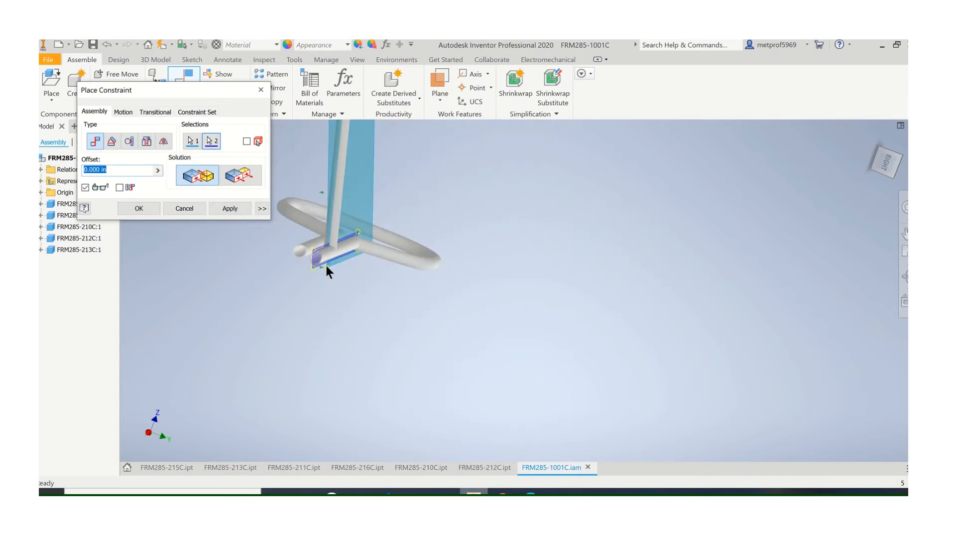
pyautogui.scroll(-2, 330, 269)
pyautogui.click(240, 176)
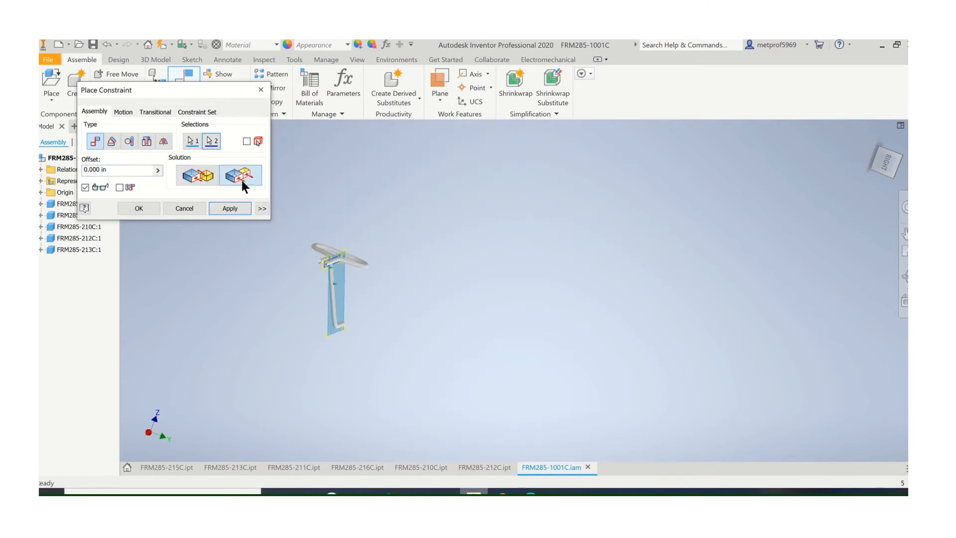
pyautogui.click(139, 208)
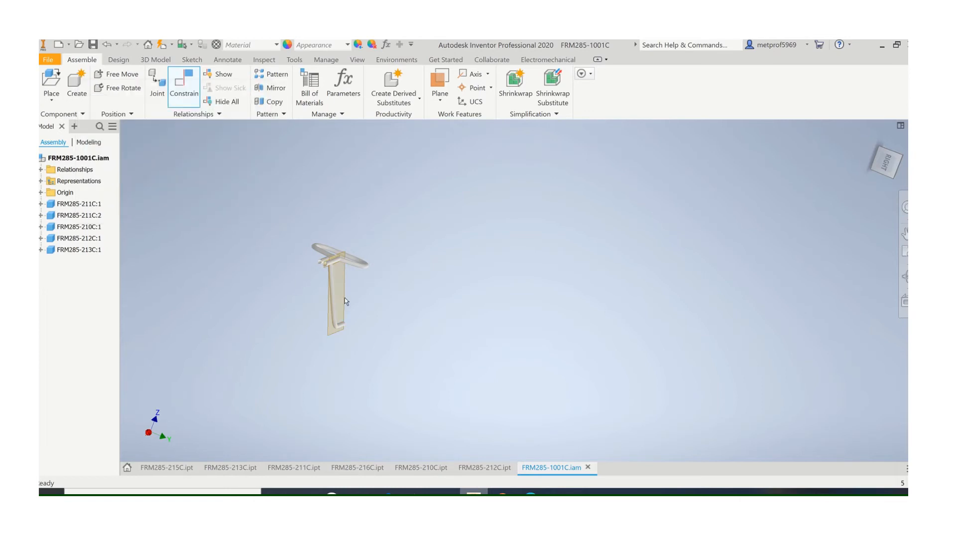
# Step: Switch to part FRM285-210C and hide its angled Work Plane5
pyautogui.scroll(3, 344, 297)
pyautogui.scroll(2, 332, 310)
pyautogui.moveTo(332, 314); pyautogui.dragTo(491, 324, button='middle')
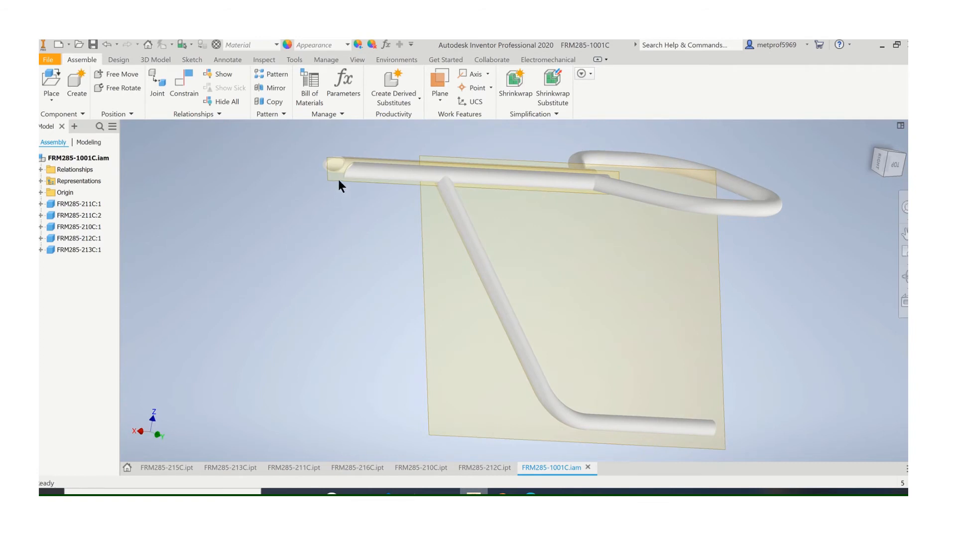
pyautogui.click(41, 249)
pyautogui.click(40, 249)
pyautogui.click(471, 471)
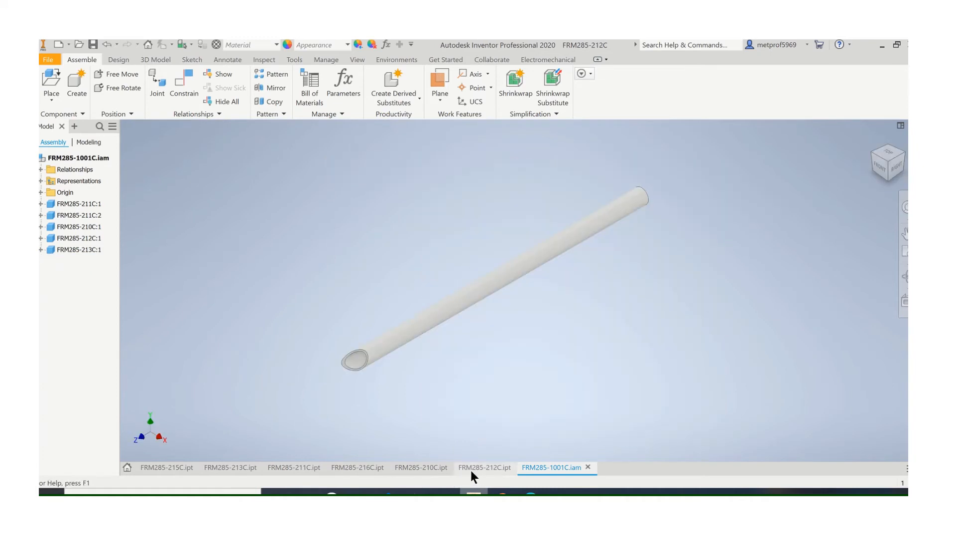
pyautogui.click(418, 468)
pyautogui.rightClick(417, 469)
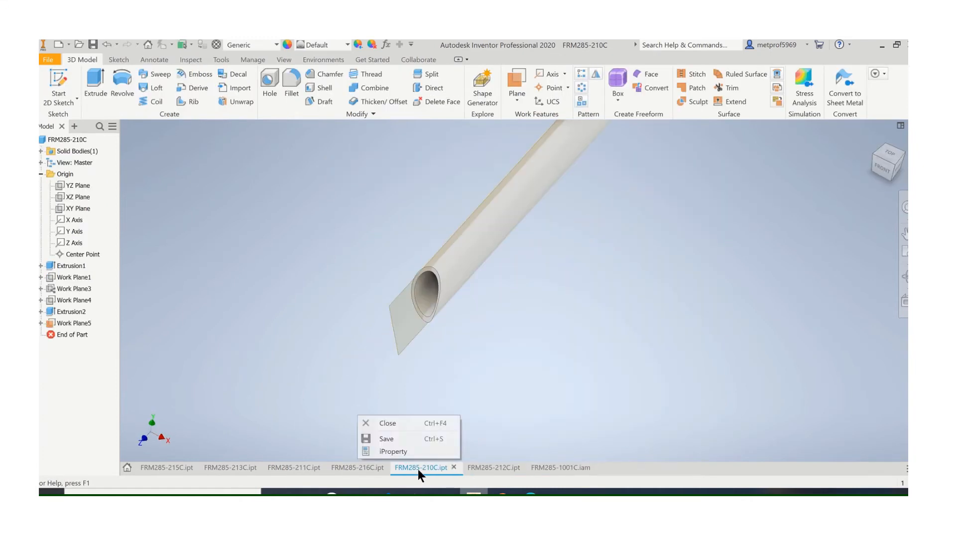
pyautogui.click(333, 402)
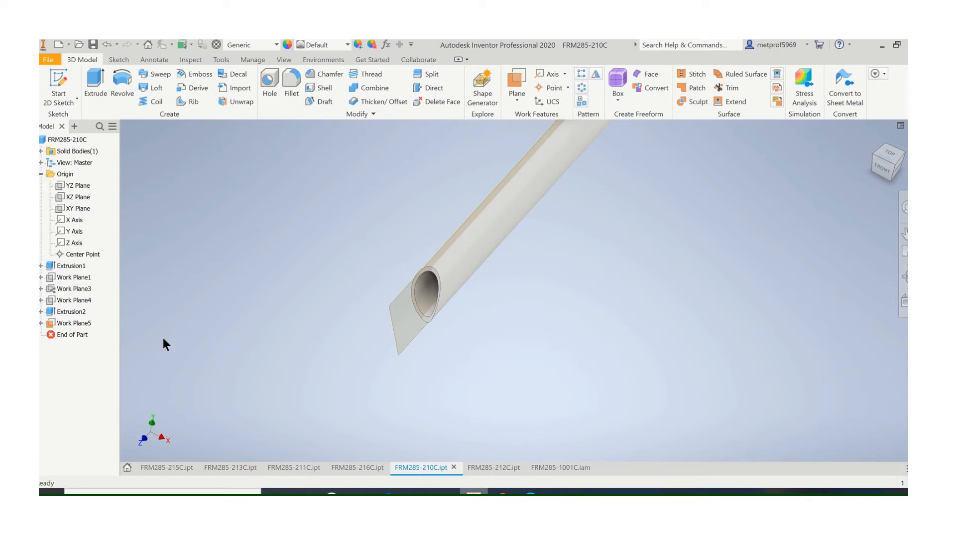
pyautogui.rightClick(63, 323)
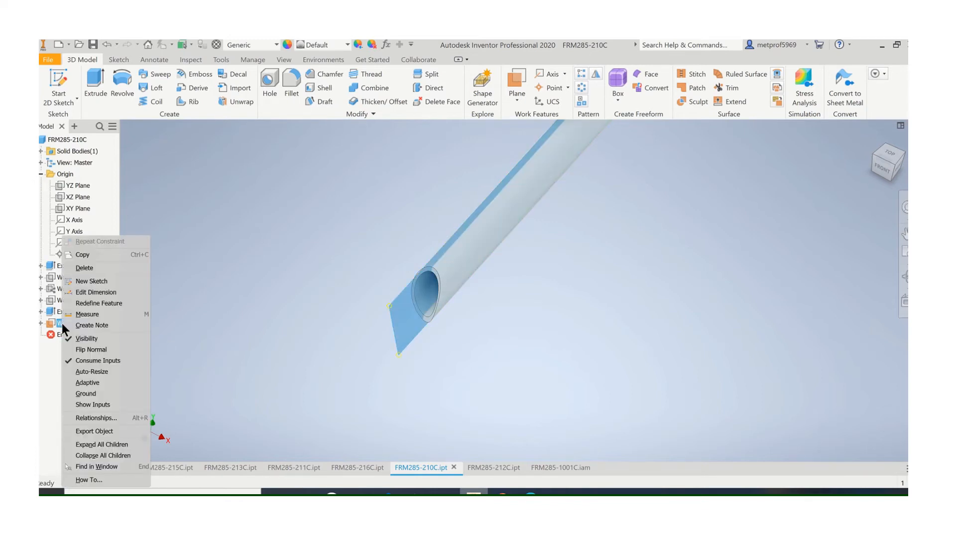
pyautogui.click(86, 340)
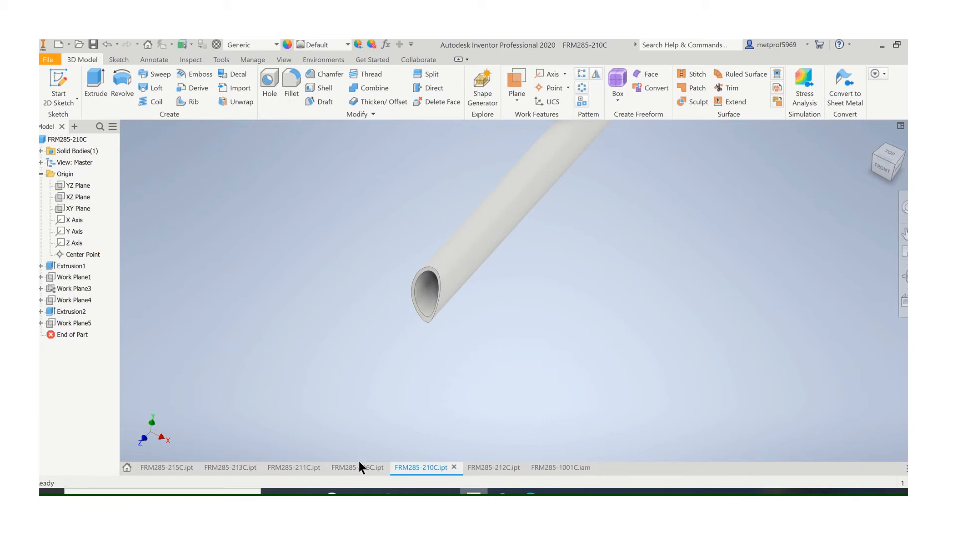
# Step: Hide the XY origin plane in part FRM285-213C and return to the FRM285-1001C assembly
pyautogui.click(276, 468)
pyautogui.click(238, 468)
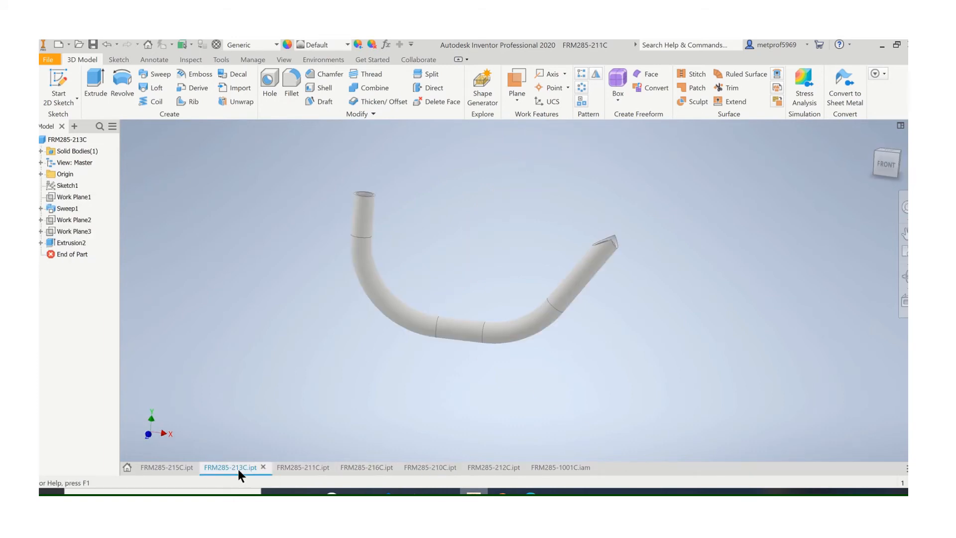
pyautogui.click(41, 174)
pyautogui.rightClick(71, 209)
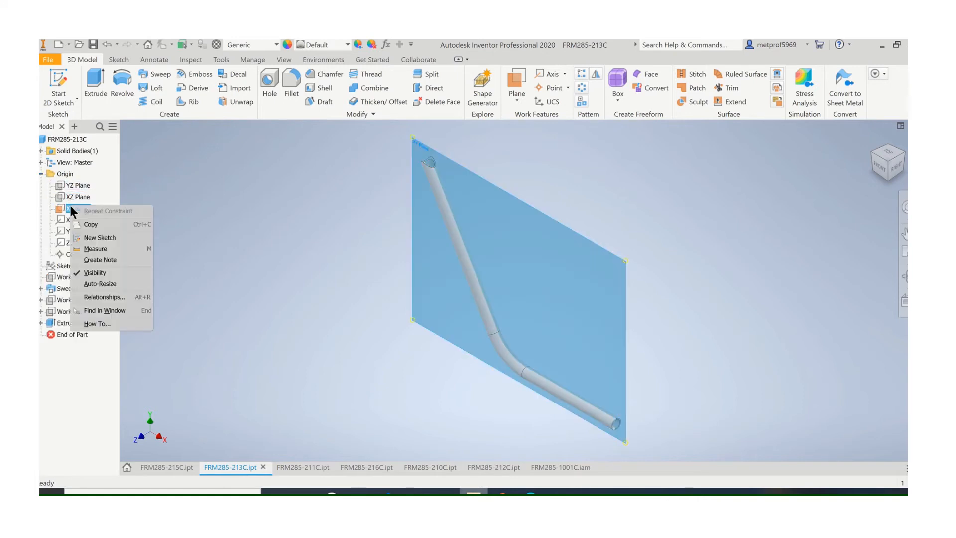
pyautogui.click(107, 275)
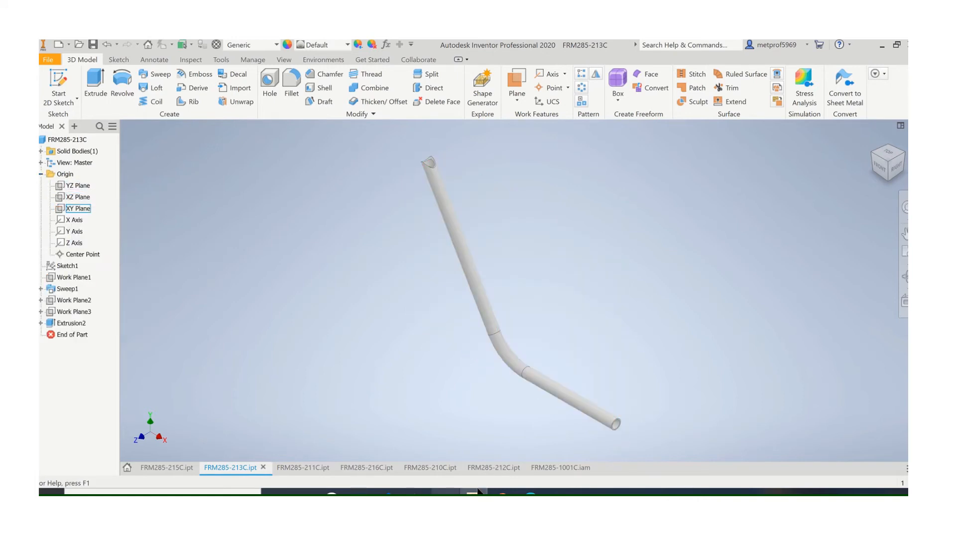
pyautogui.click(560, 467)
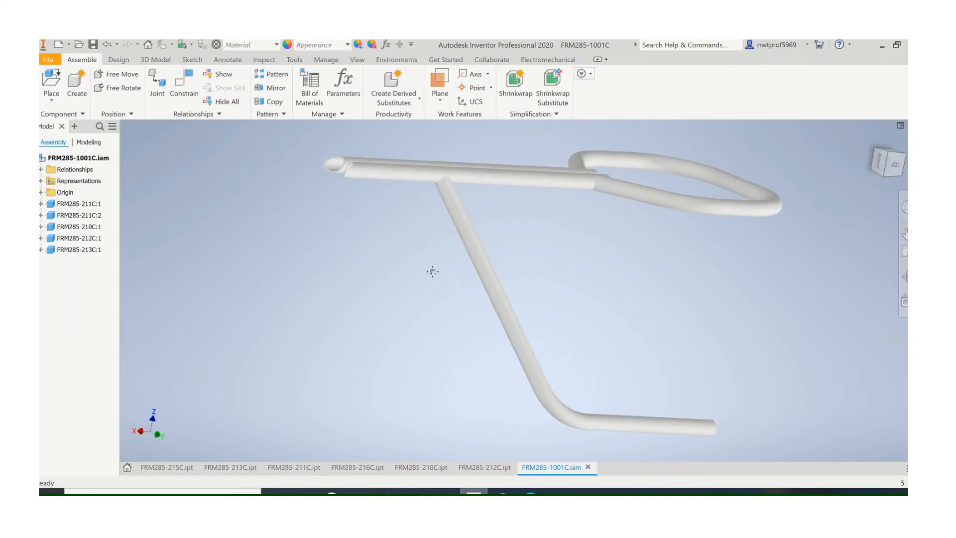
# Step: Slide FRM285-213C along the FRM285-210C tube to check its remaining freedom of movement
pyautogui.moveTo(432, 271); pyautogui.dragTo(453, 316, button='middle')
pyautogui.moveTo(438, 296)
pyautogui.mouseDown()
pyautogui.moveTo(375, 302)
pyautogui.moveTo(495, 290)
pyautogui.moveTo(369, 294)
pyautogui.moveTo(431, 301)
pyautogui.moveTo(405, 288)
pyautogui.moveTo(423, 287)
pyautogui.mouseUp()
pyautogui.scroll(-3, 428, 297)
pyautogui.scroll(3, 406, 256)
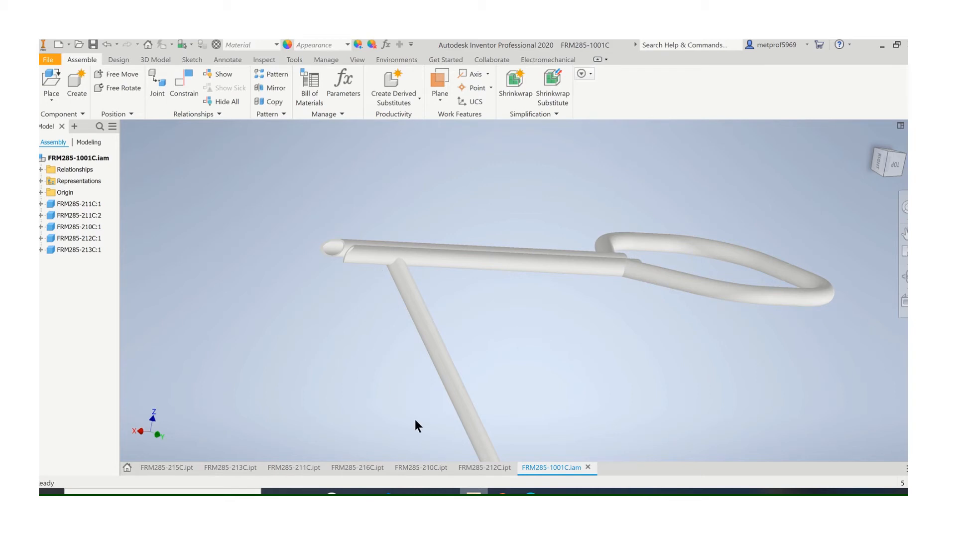
# Step: Switch to part FRM285-210C and make its XY origin plane visible at the middle of the tube
pyautogui.click(411, 468)
pyautogui.scroll(-5, 417, 406)
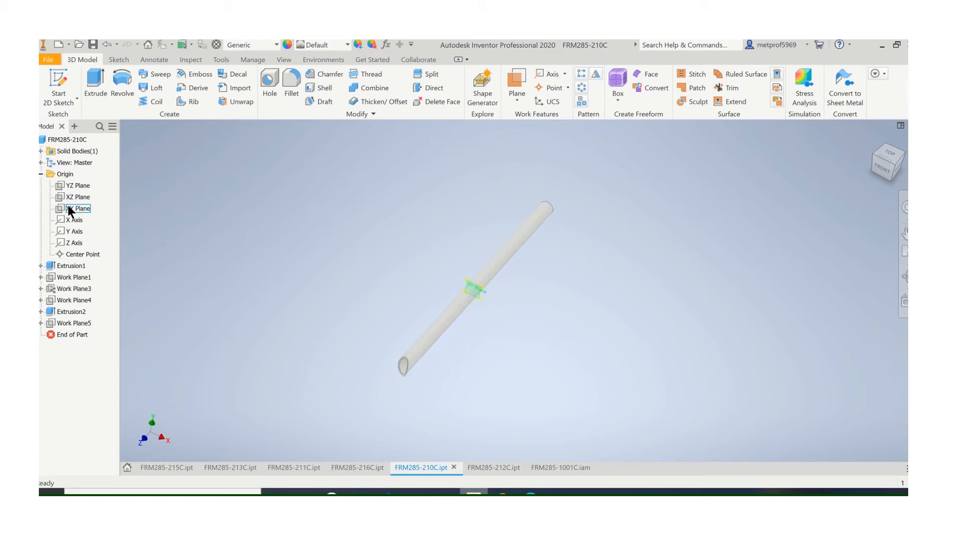
pyautogui.rightClick(69, 207)
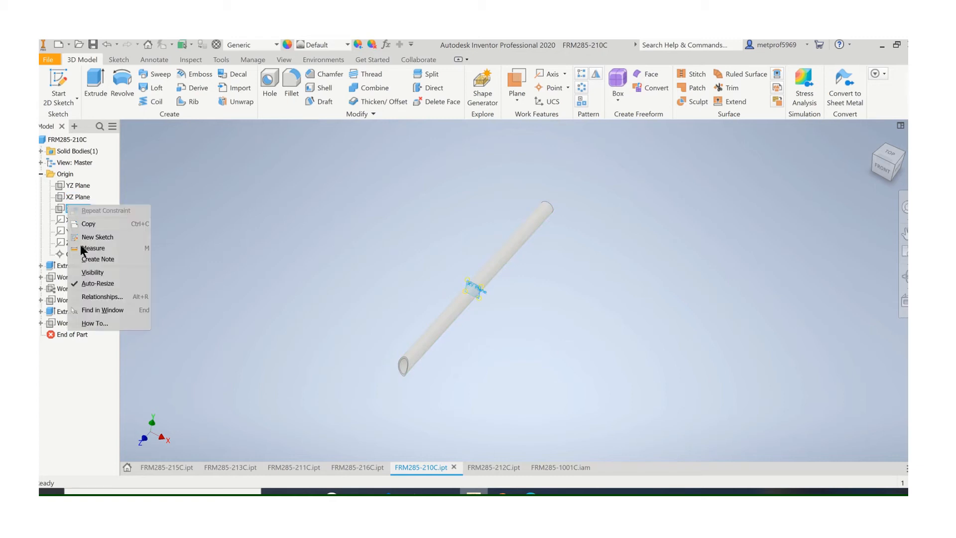
pyautogui.click(86, 272)
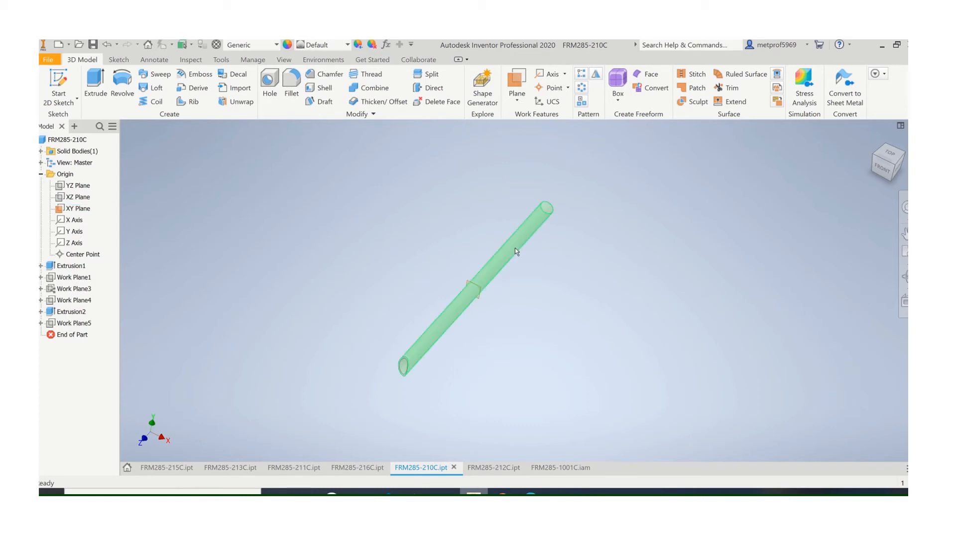
pyautogui.scroll(3, 484, 297)
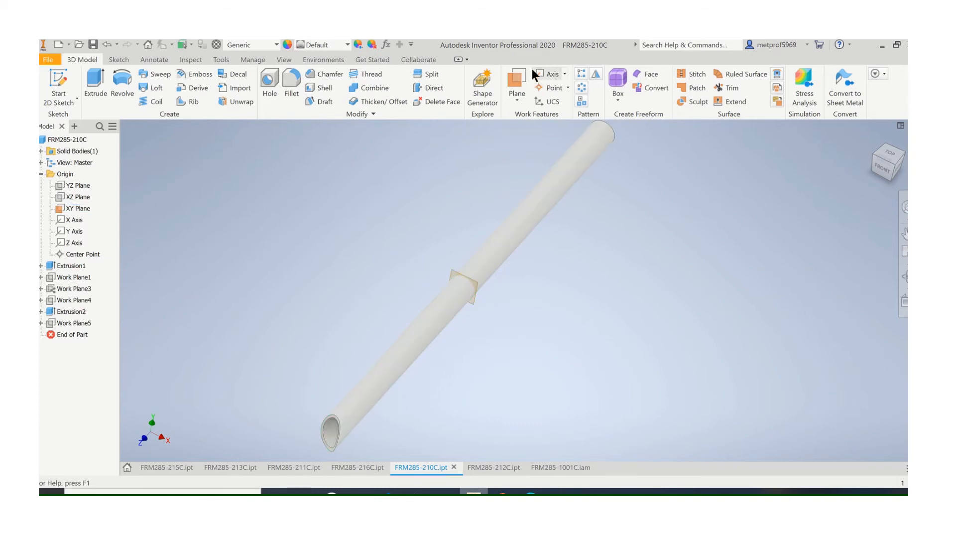
pyautogui.click(518, 99)
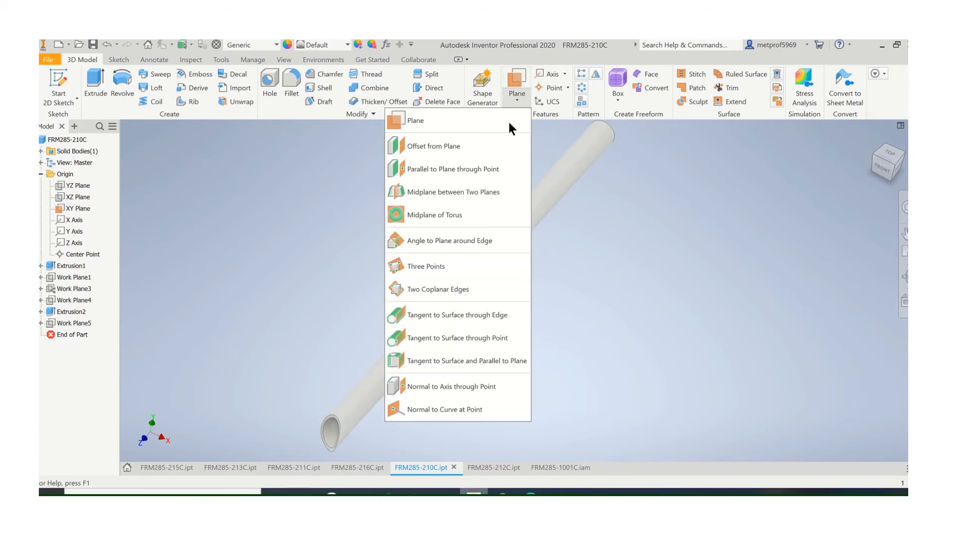
pyautogui.click(453, 147)
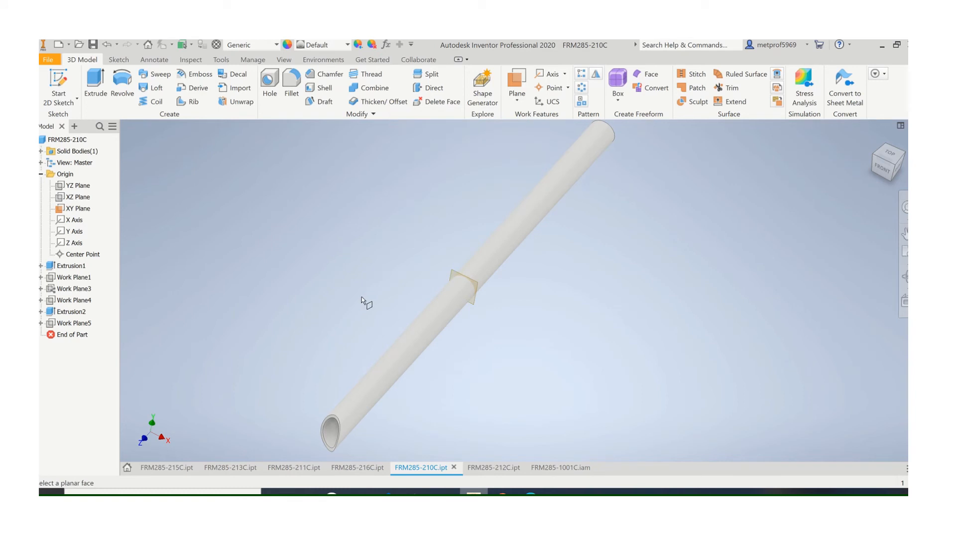
pyautogui.write('775')
# Step: Create a work plane offset 7.50 in from the XY plane toward the tube's coped end
pyautogui.click(518, 99)
pyautogui.click(478, 146)
pyautogui.click(453, 274)
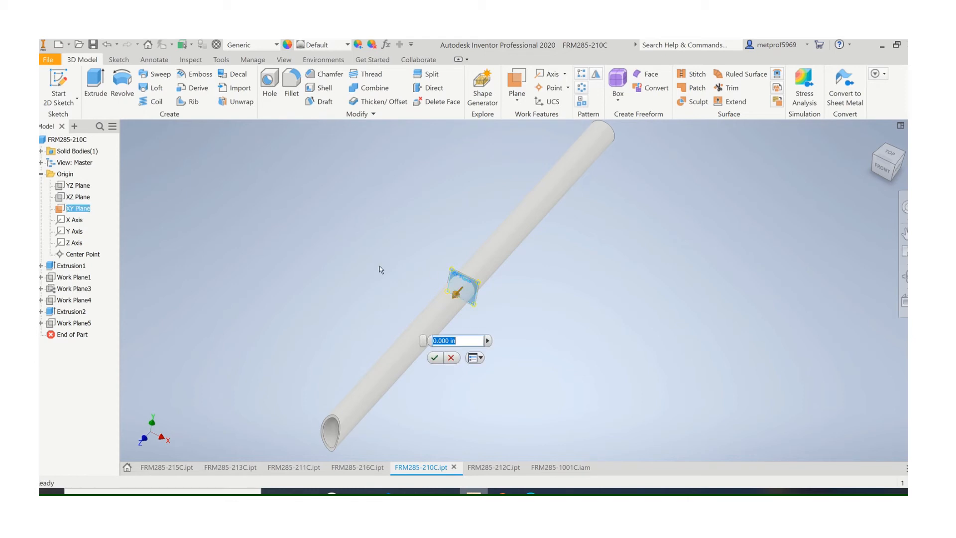
pyautogui.write('7.50')
pyautogui.press('Return')
# Step: Hide the XY origin plane of FRM285-210C, leaving the offset work plane at the tube end shown
pyautogui.moveTo(287, 432); pyautogui.dragTo(254, 376, button='middle')
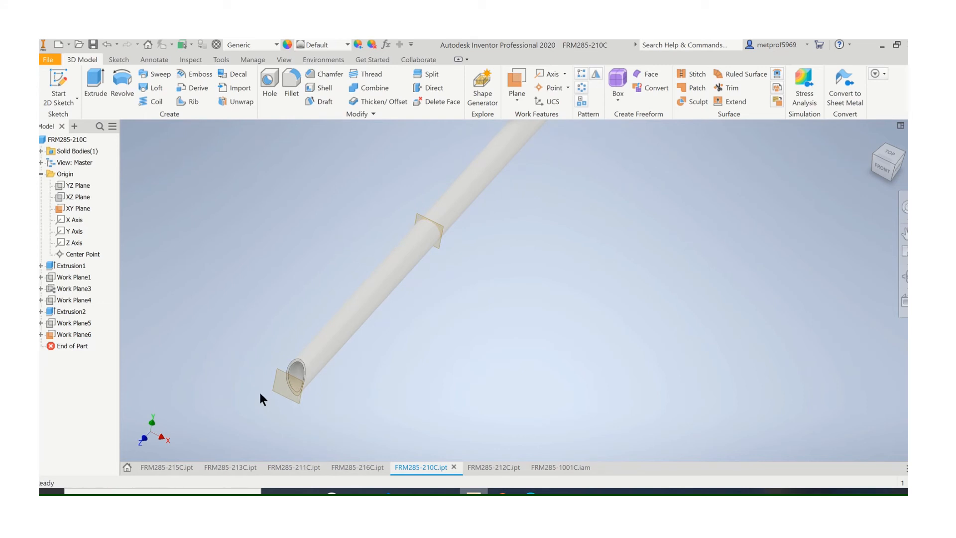
pyautogui.keyDown('shift'); pyautogui.moveTo(229, 424); pyautogui.dragTo(242, 377, button='middle'); pyautogui.keyUp('shift')
pyautogui.rightClick(79, 206)
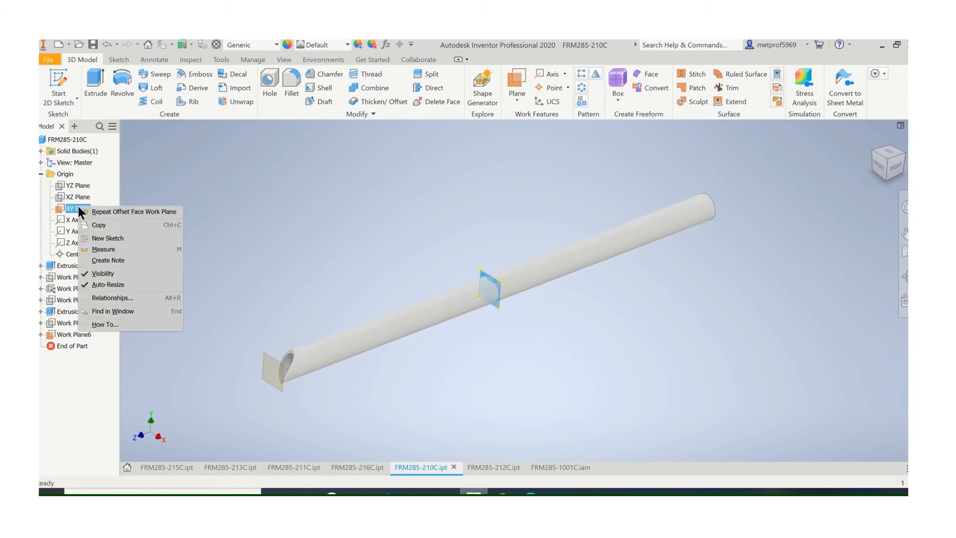
pyautogui.click(295, 317)
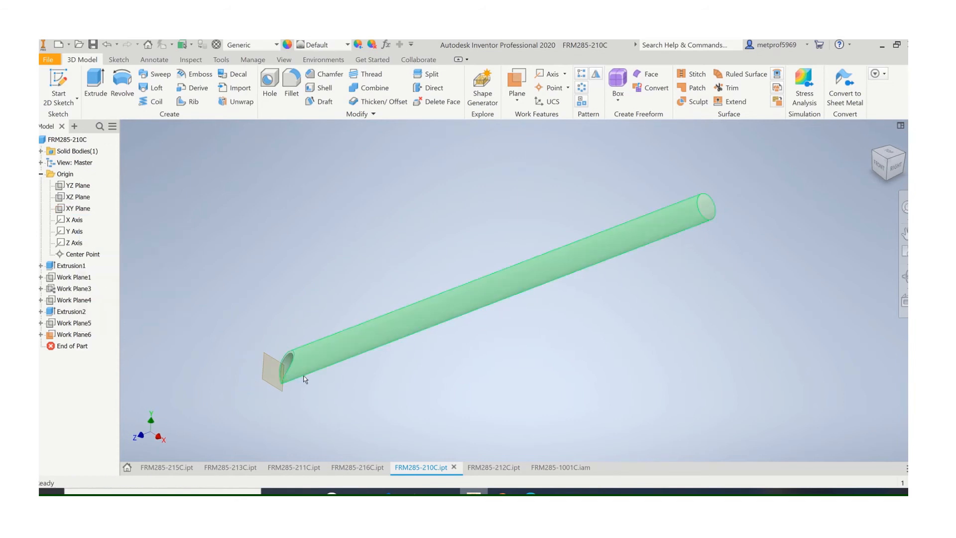
# Step: Return to the FRM285-1001C assembly and slide FRM285-213C along the tube toward the offset work plane
pyautogui.scroll(2, 305, 380)
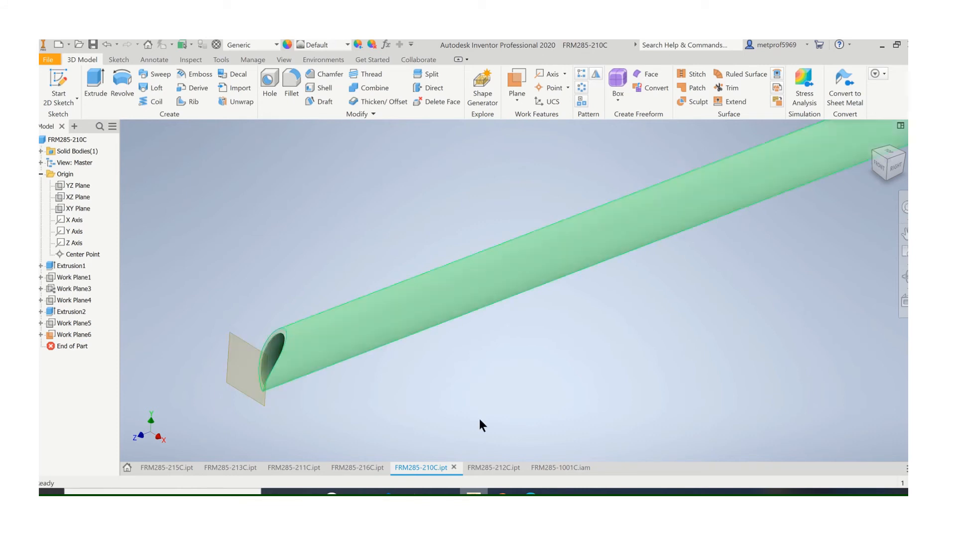
pyautogui.click(553, 466)
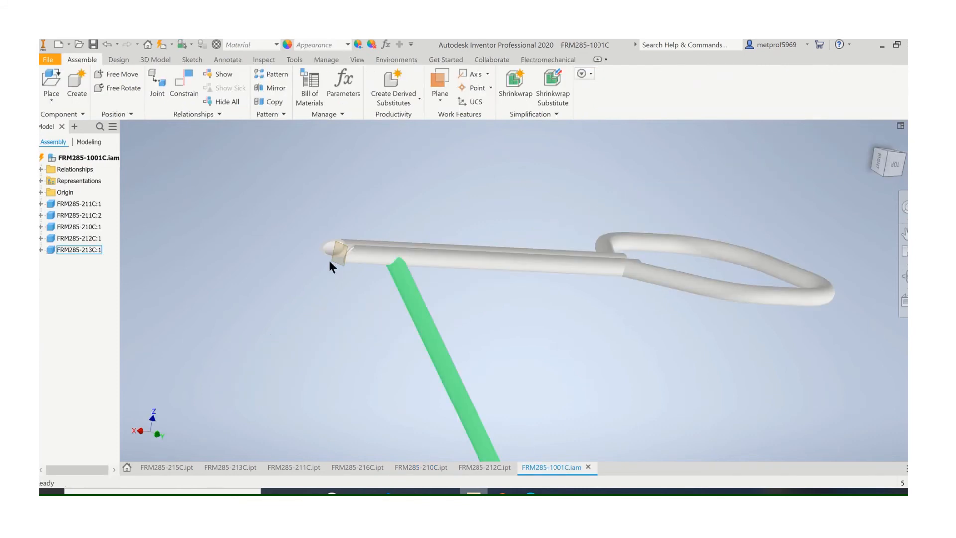
pyautogui.moveTo(405, 285); pyautogui.dragTo(352, 273)
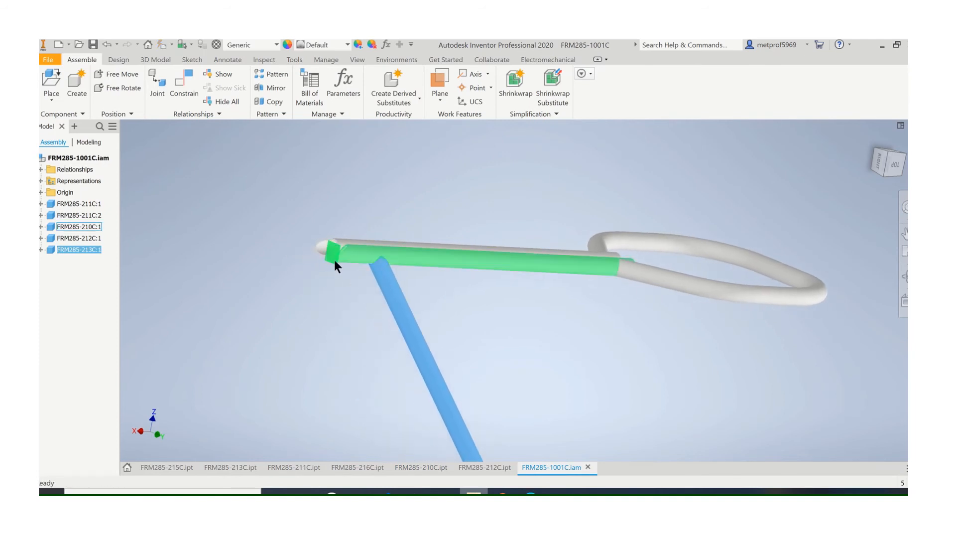
# Step: In part FRM285-210C, create a second work plane offset -2 in from the work plane at the tube's coped end
pyautogui.click(436, 466)
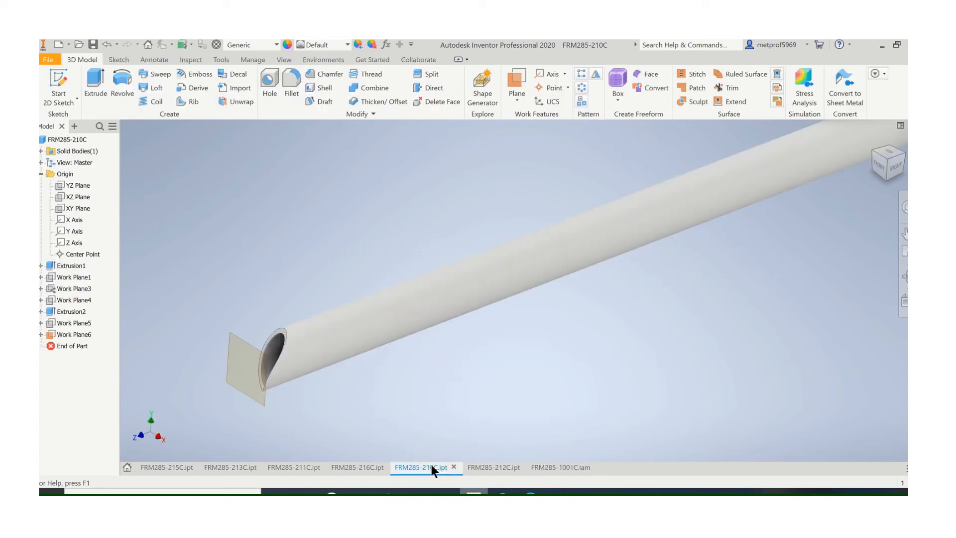
pyautogui.click(522, 97)
pyautogui.click(444, 143)
pyautogui.click(243, 343)
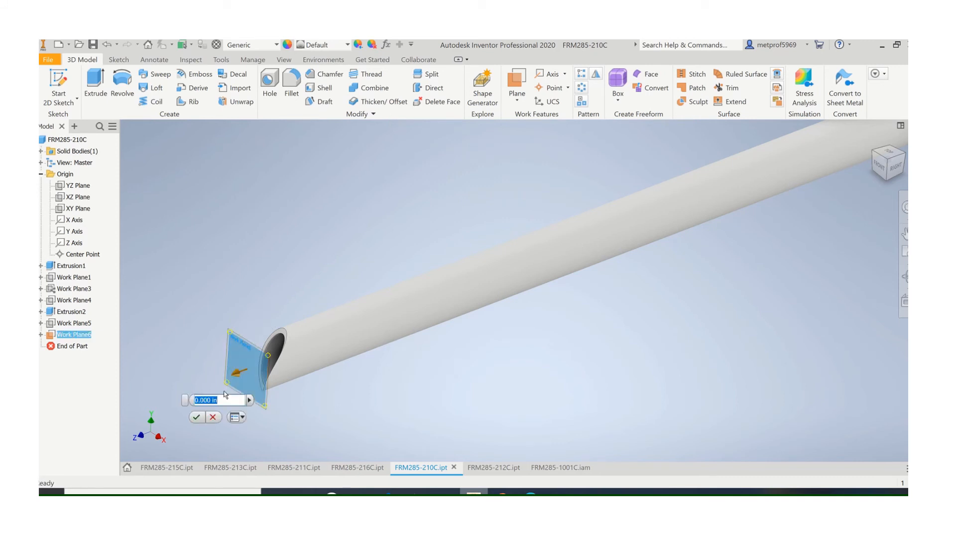
pyautogui.write('-2')
pyautogui.press('Return')
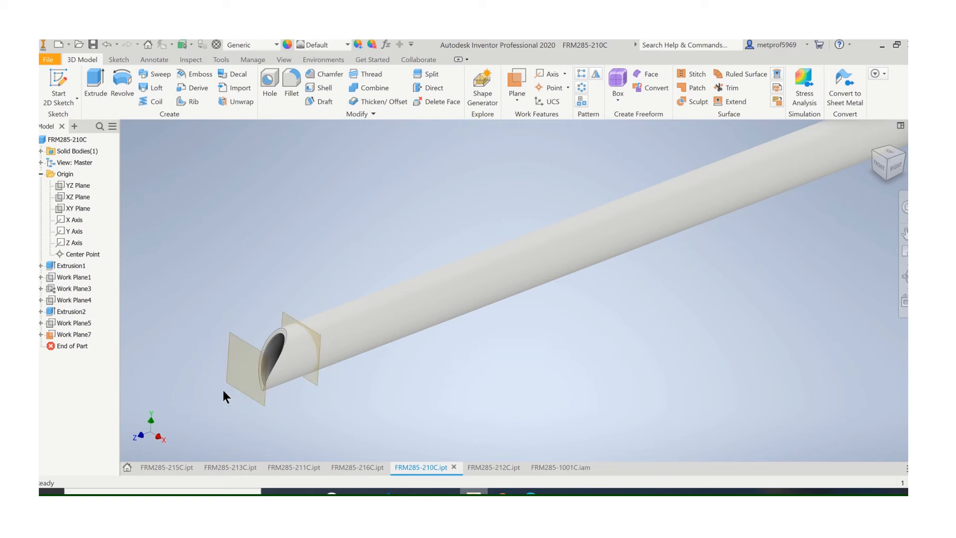
# Step: Hide the outer work plane at FRM285-210C's coped end and return to the FRM285-1001C assembly
pyautogui.rightClick(241, 339)
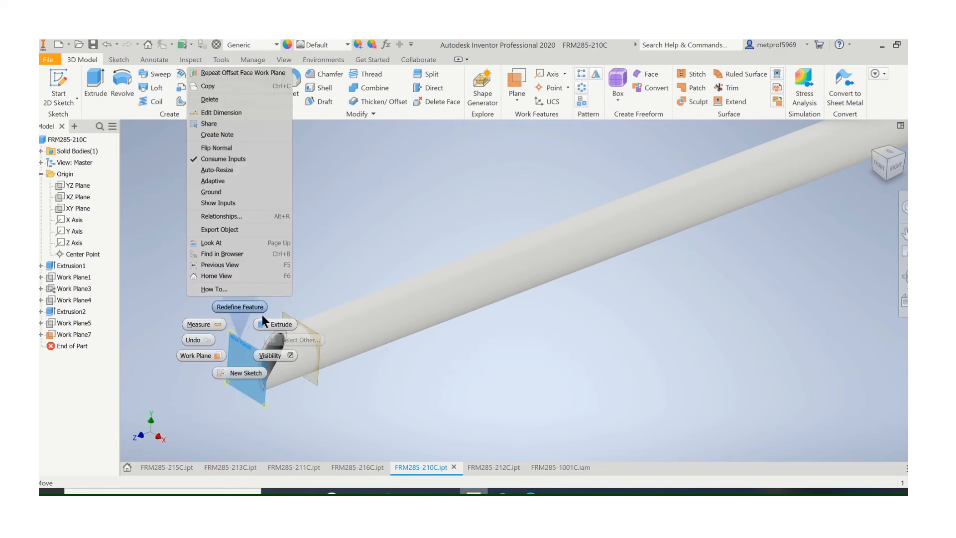
pyautogui.click(271, 354)
pyautogui.click(558, 468)
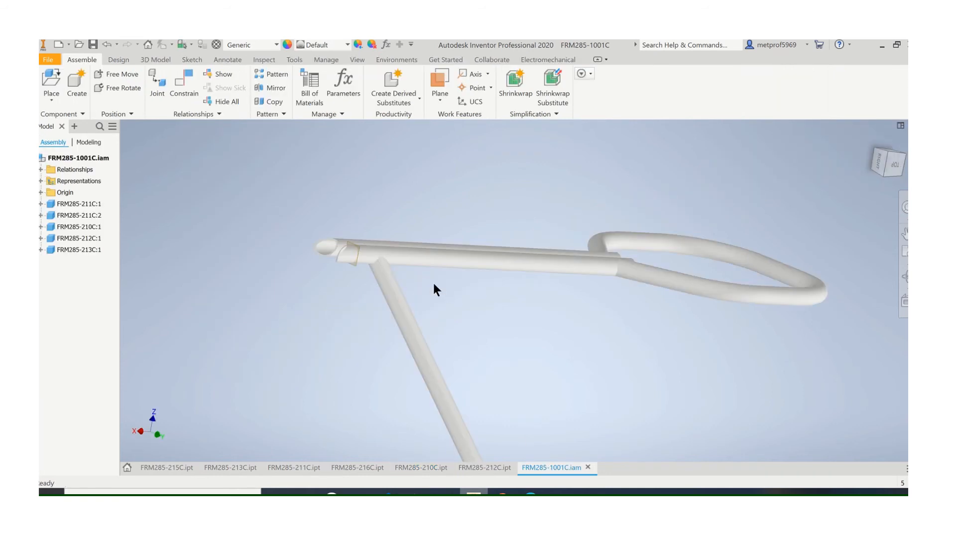
pyautogui.scroll(3, 375, 269)
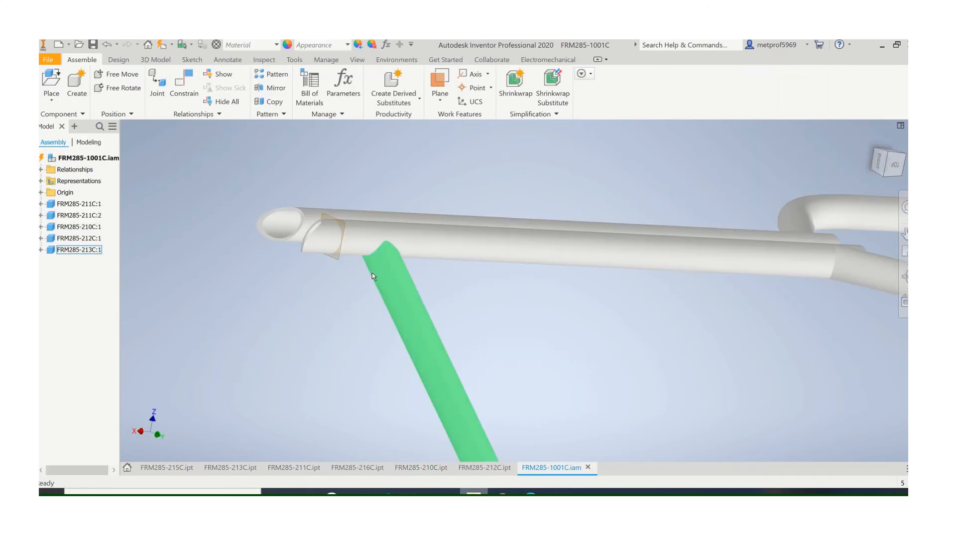
# Step: Switch to part FRM285-213C and make its YZ origin plane visible
pyautogui.scroll(-3, 372, 274)
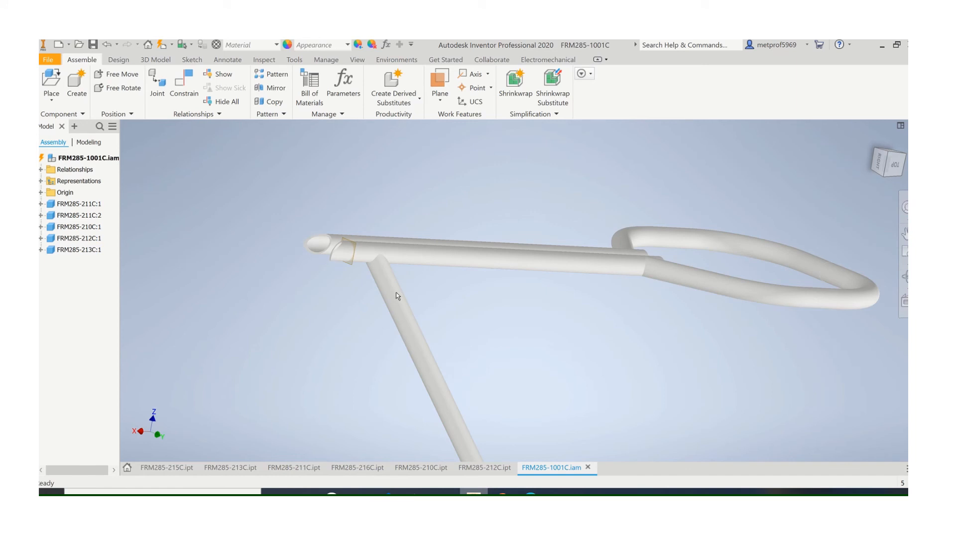
pyautogui.click(239, 464)
pyautogui.moveTo(404, 255); pyautogui.dragTo(356, 291, button='middle')
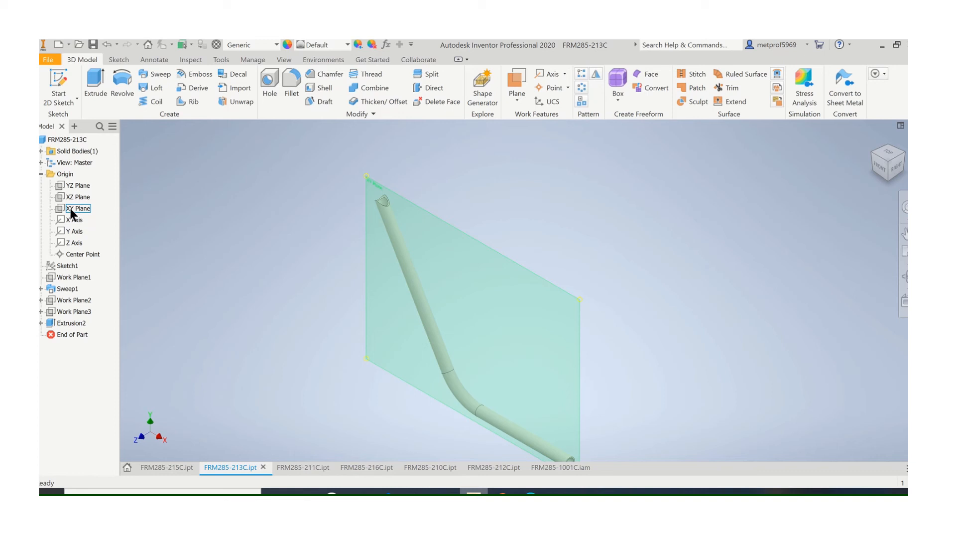
pyautogui.rightClick(68, 181)
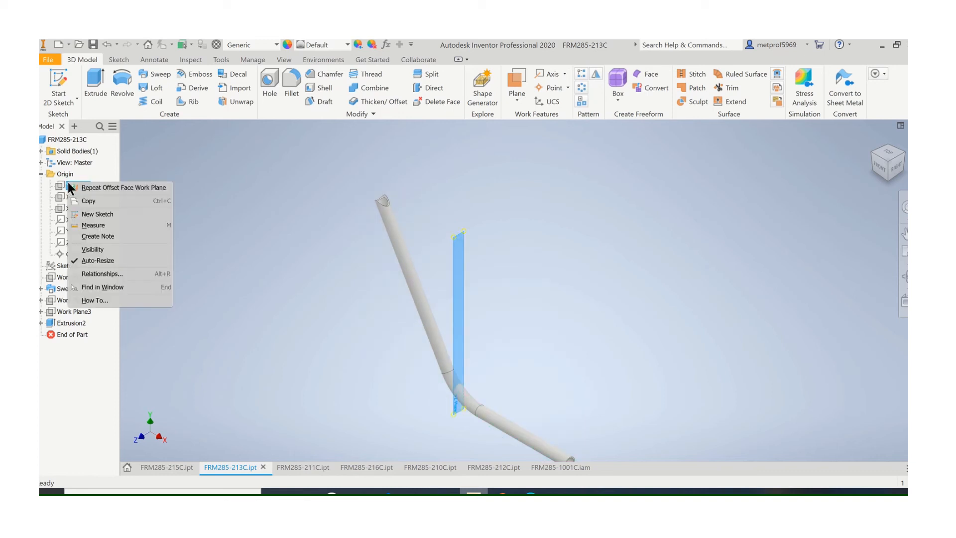
pyautogui.click(95, 249)
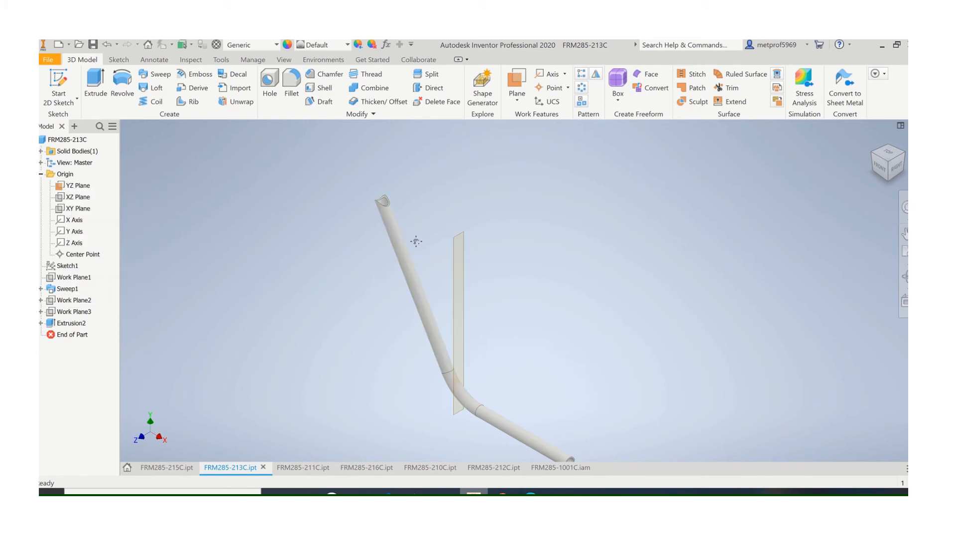
# Step: Create a work plane offset -6 in from the YZ origin plane, toward the coped end of FRM285-213C
pyautogui.scroll(-1, 416, 241)
pyautogui.moveTo(416, 241); pyautogui.dragTo(394, 280, button='middle')
pyautogui.scroll(-2, 356, 236)
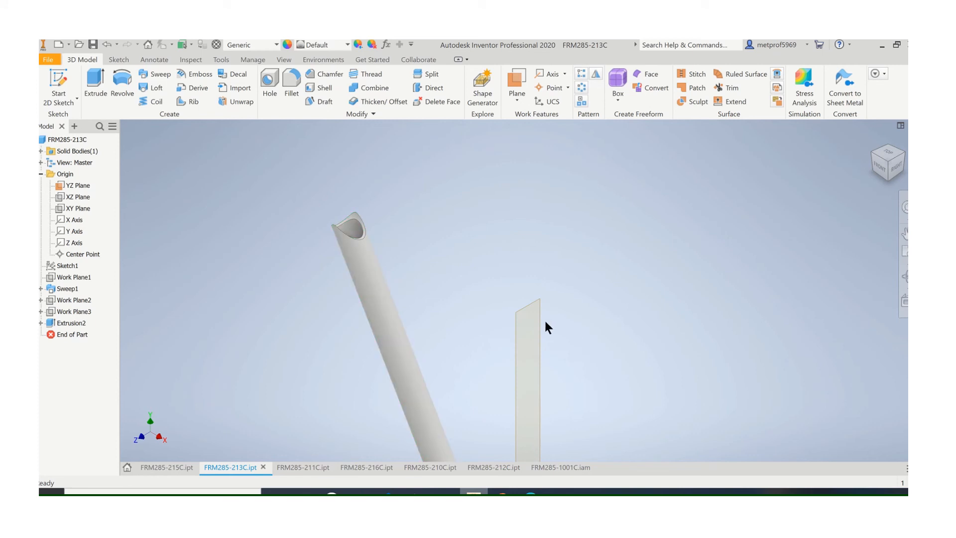
pyautogui.click(518, 100)
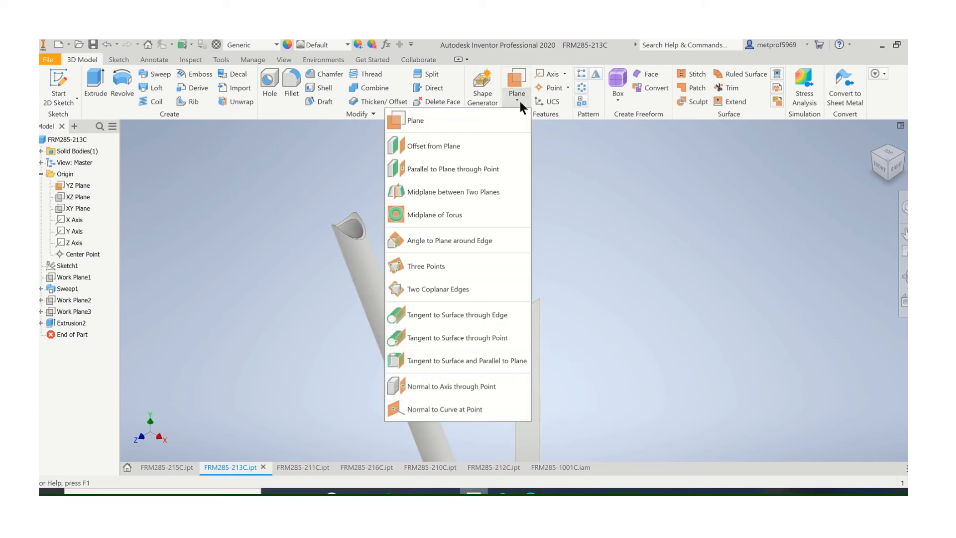
pyautogui.click(441, 142)
pyautogui.click(531, 309)
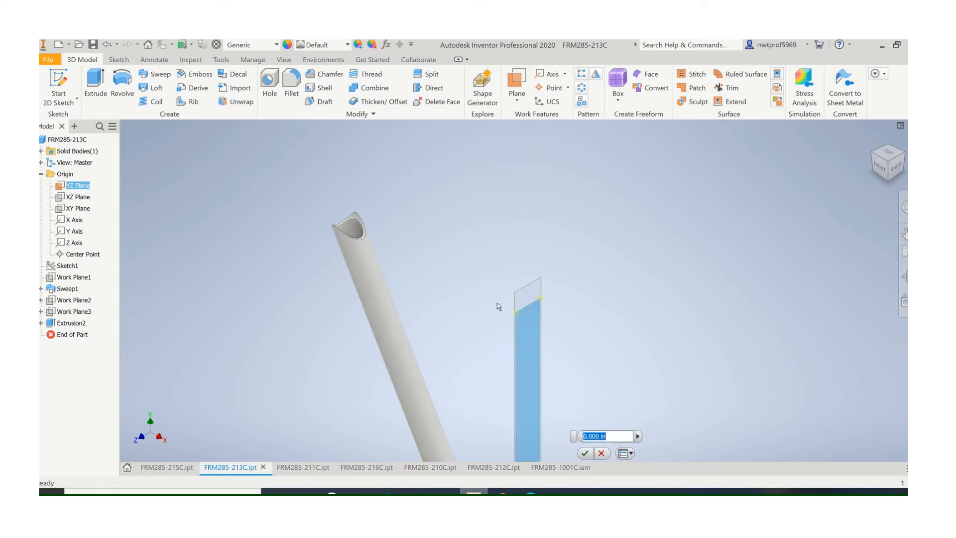
pyautogui.scroll(-3, 508, 307)
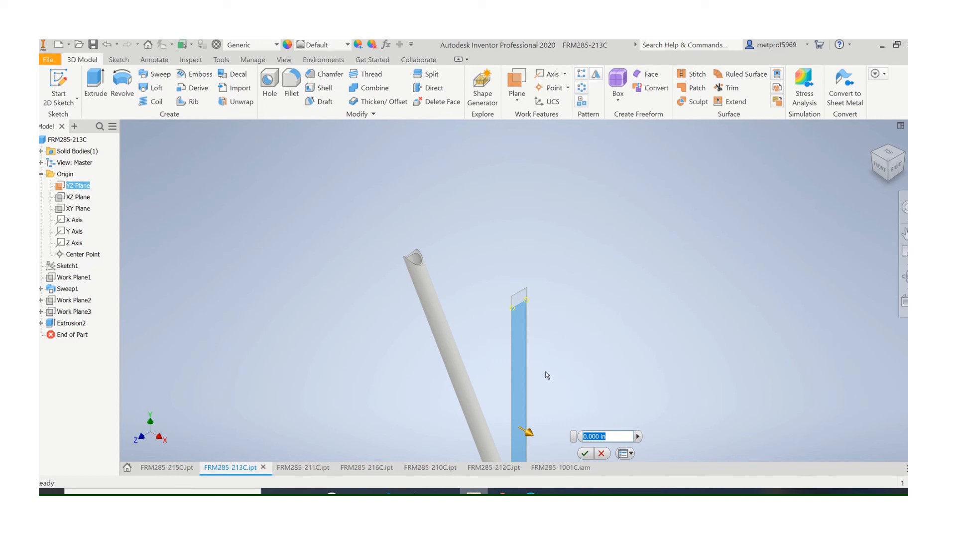
pyautogui.write('-6')
pyautogui.press('Return')
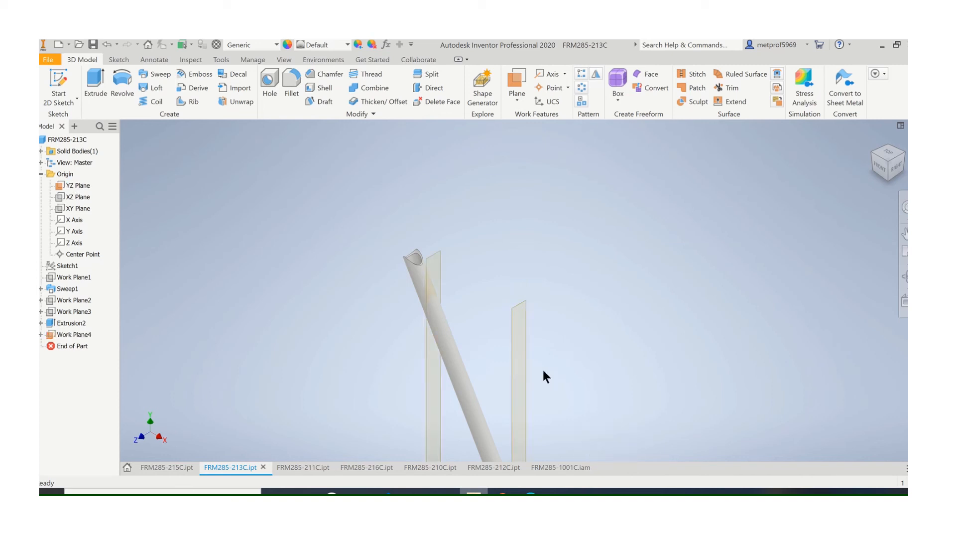
# Step: Increase the new work plane's offset distance so that it passes through the coped end of the tube
pyautogui.rightClick(431, 255)
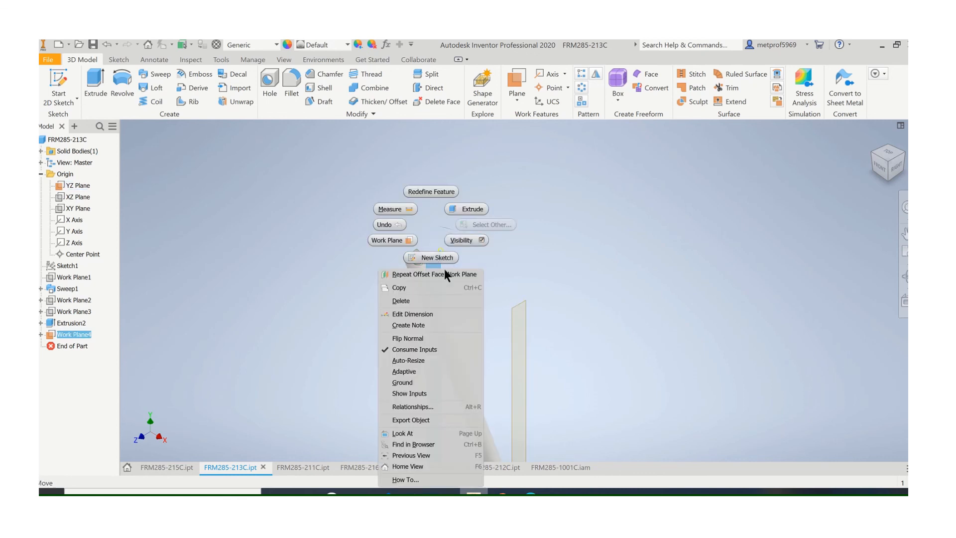
pyautogui.click(408, 314)
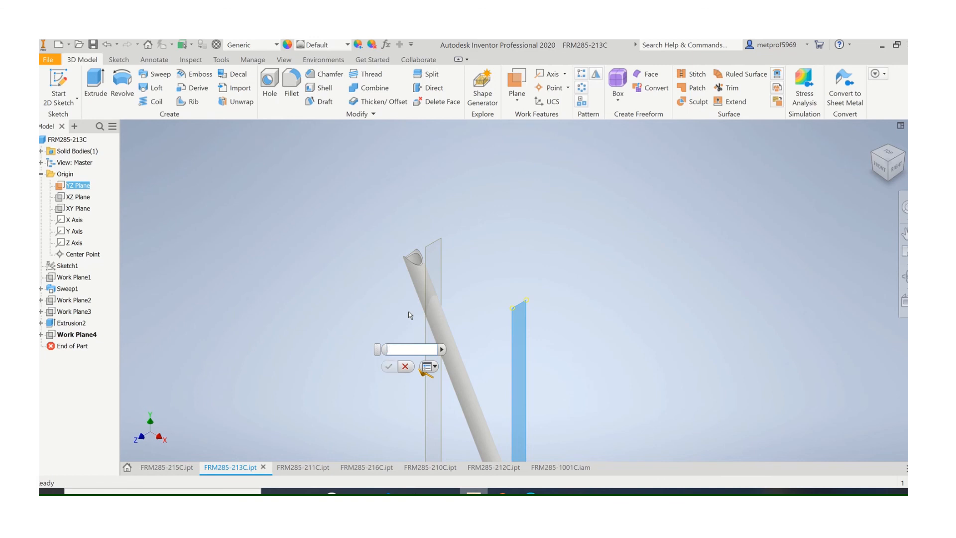
pyautogui.press('Return')
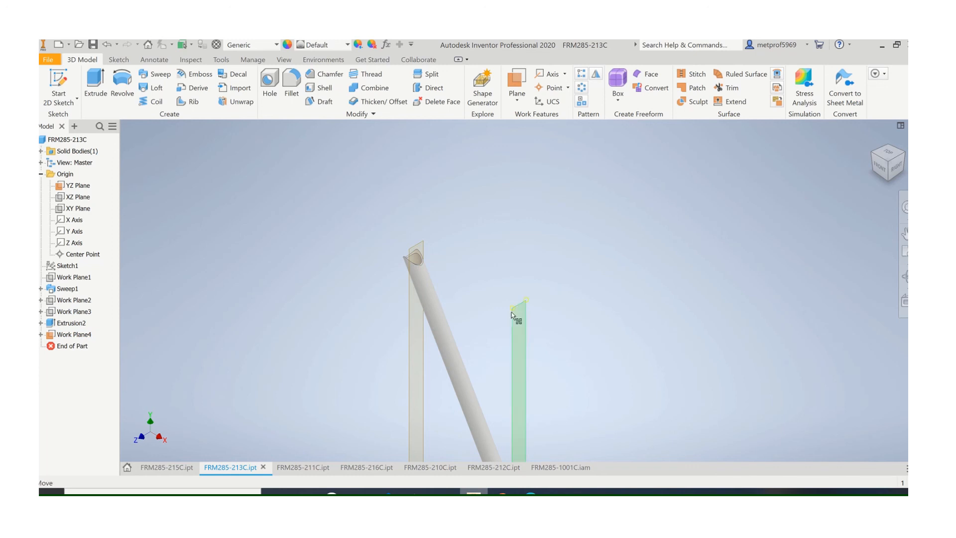
# Step: Hide the YZ origin plane of FRM285-213C and return to the FRM285-1001C assembly
pyautogui.rightClick(74, 186)
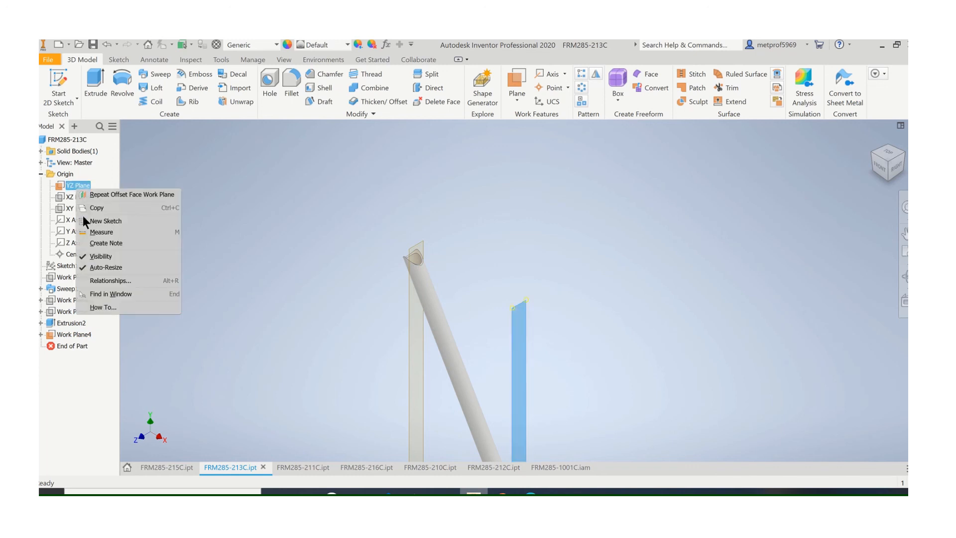
pyautogui.click(106, 259)
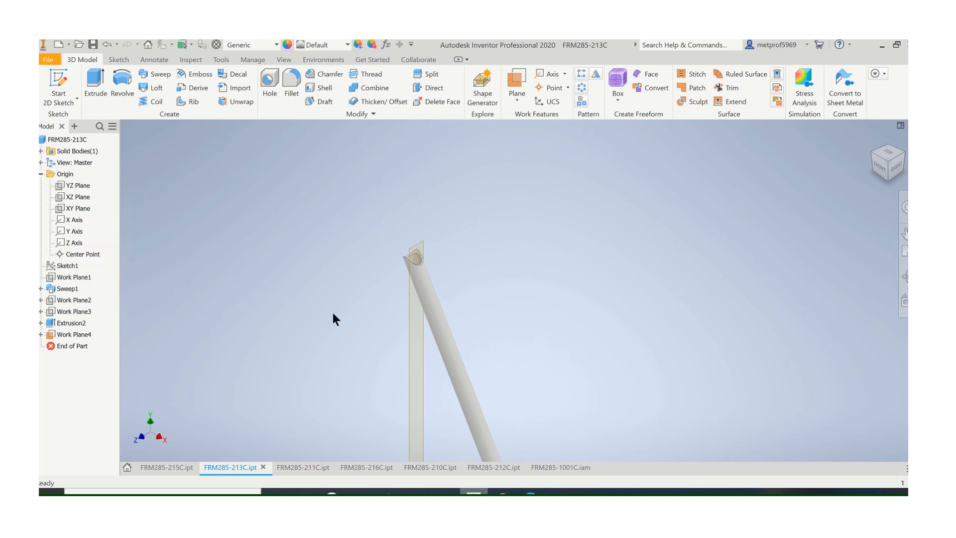
pyautogui.click(551, 468)
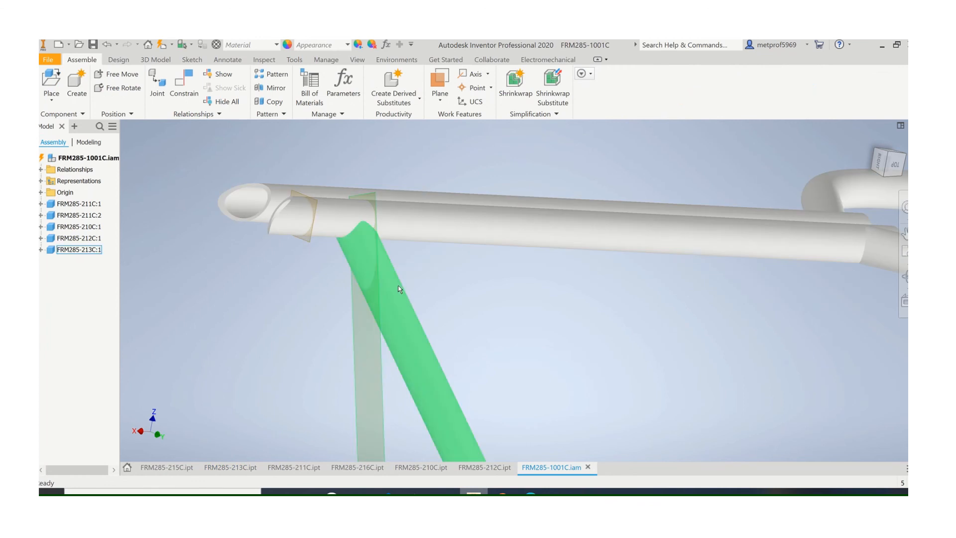
# Step: Mate the work plane of FRM285-213C to the offset work plane at FRM285-210C's coped end with 0 in offset
pyautogui.keyDown('shift'); pyautogui.moveTo(398, 287); pyautogui.dragTo(367, 280, button='middle'); pyautogui.keyUp('shift')
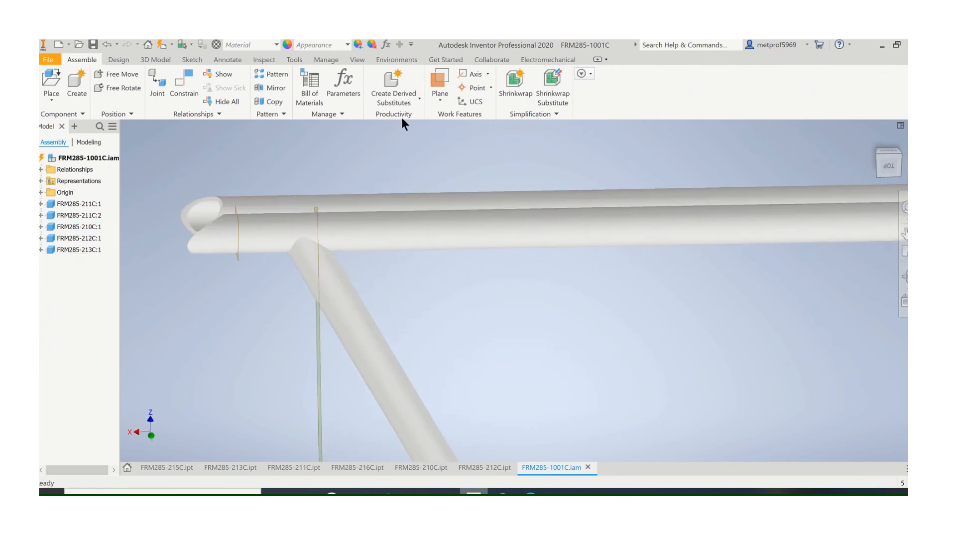
pyautogui.click(193, 85)
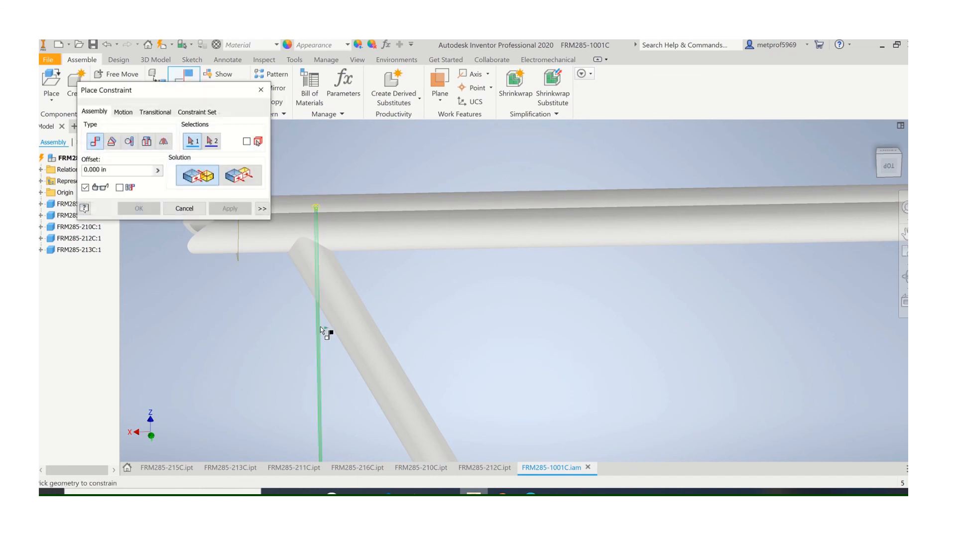
pyautogui.click(320, 328)
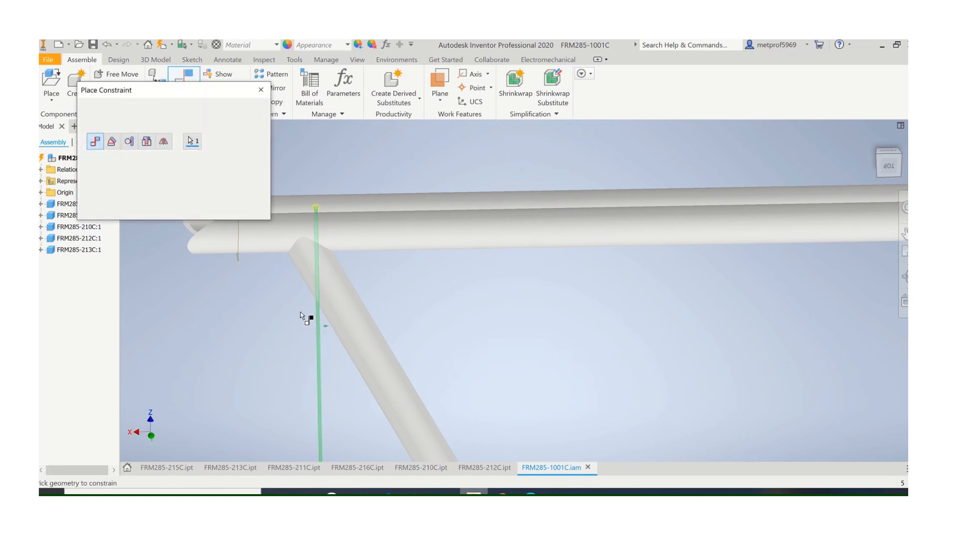
pyautogui.click(238, 259)
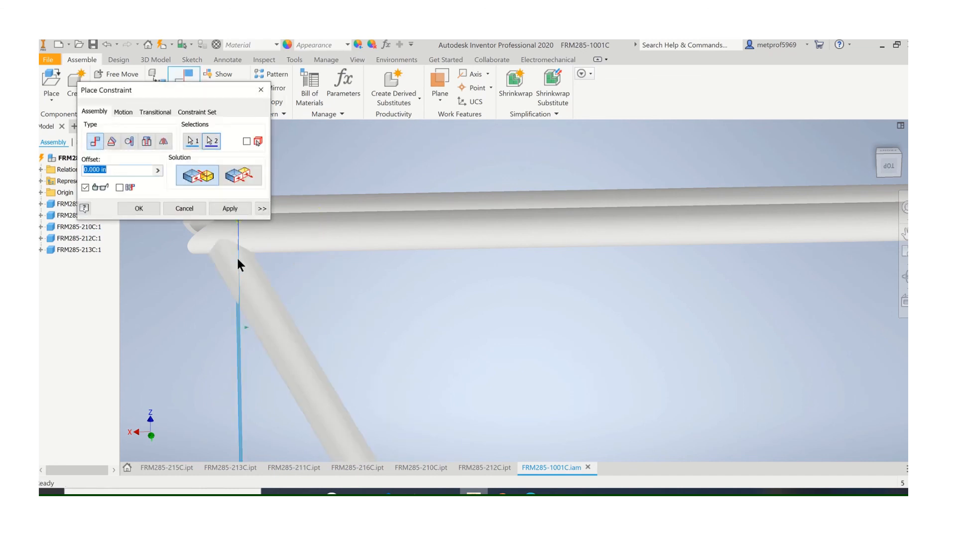
pyautogui.click(153, 209)
# Step: Examine the joint between FRM285-213C and FRM285-210C and the overall frame assembly from several angles
pyautogui.moveTo(325, 281); pyautogui.dragTo(407, 288, button='middle')
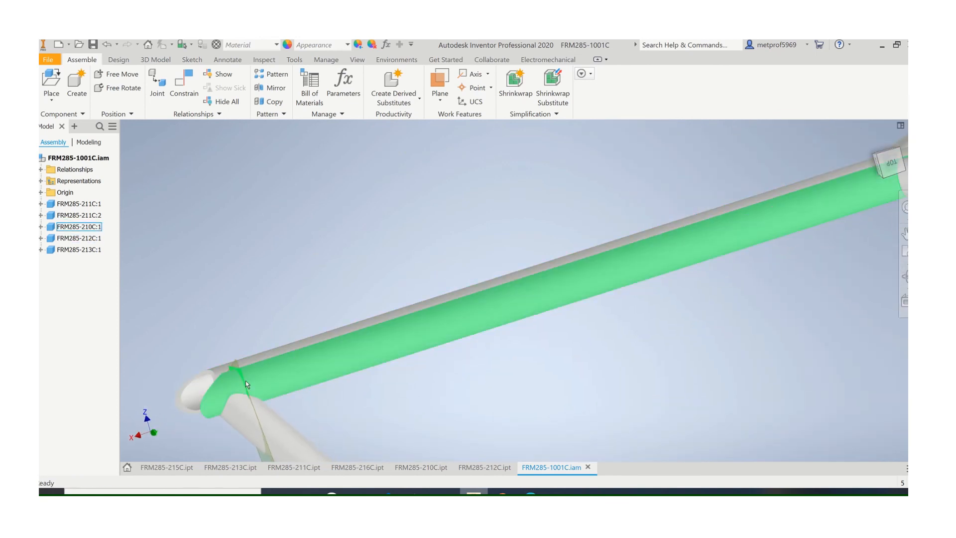
pyautogui.moveTo(246, 380); pyautogui.dragTo(308, 319, button='middle')
pyautogui.scroll(-3, 285, 256)
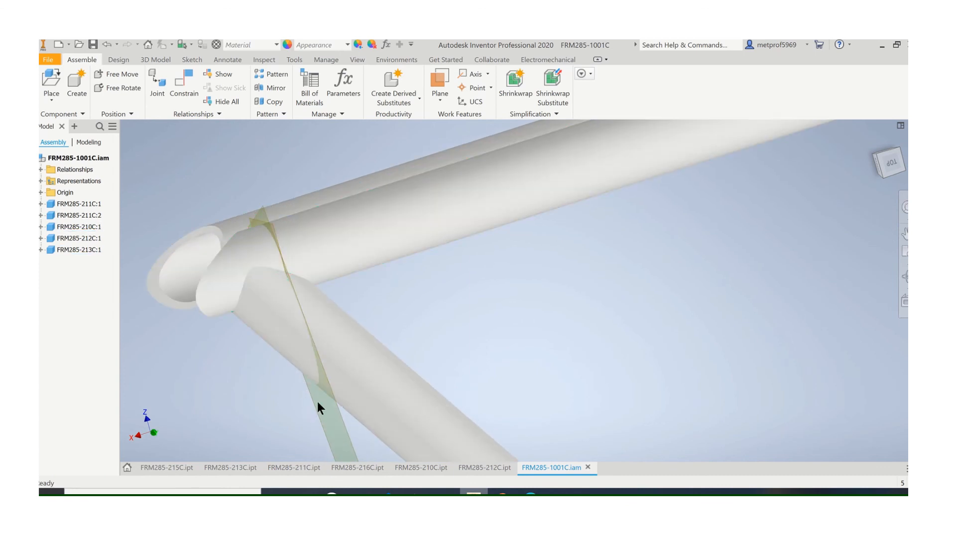
pyautogui.scroll(5, 289, 358)
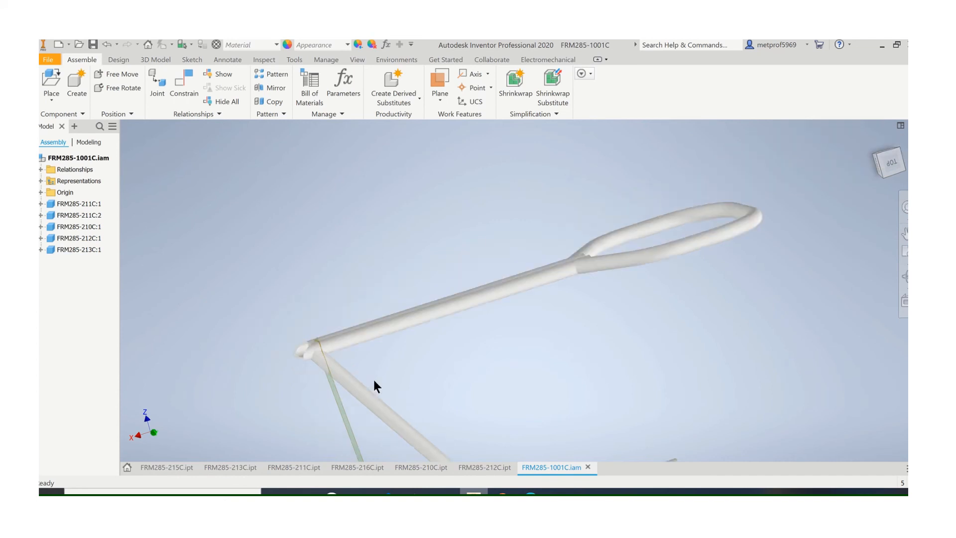
pyautogui.moveTo(374, 379); pyautogui.dragTo(484, 332, button='middle')
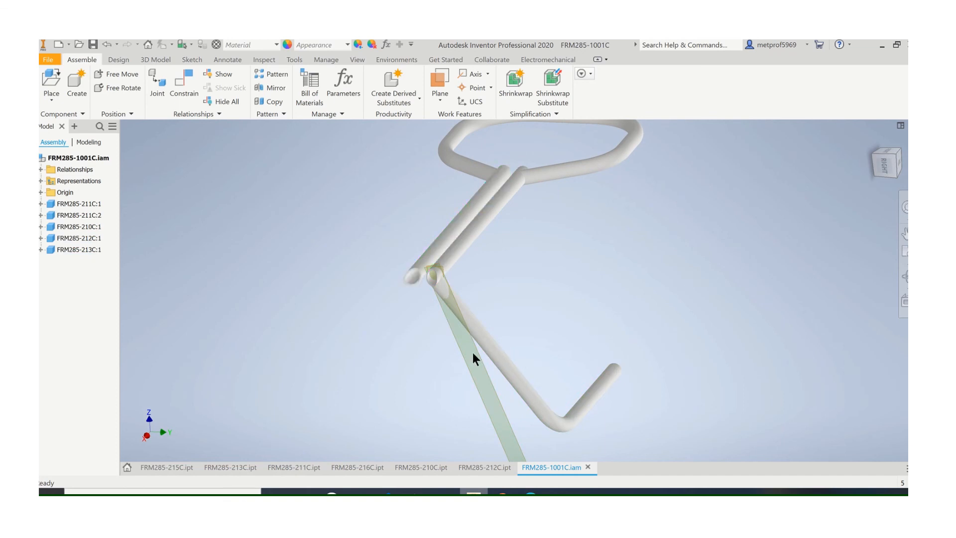
pyautogui.keyDown('shift'); pyautogui.moveTo(473, 351); pyautogui.dragTo(242, 330, button='middle'); pyautogui.keyUp('shift')
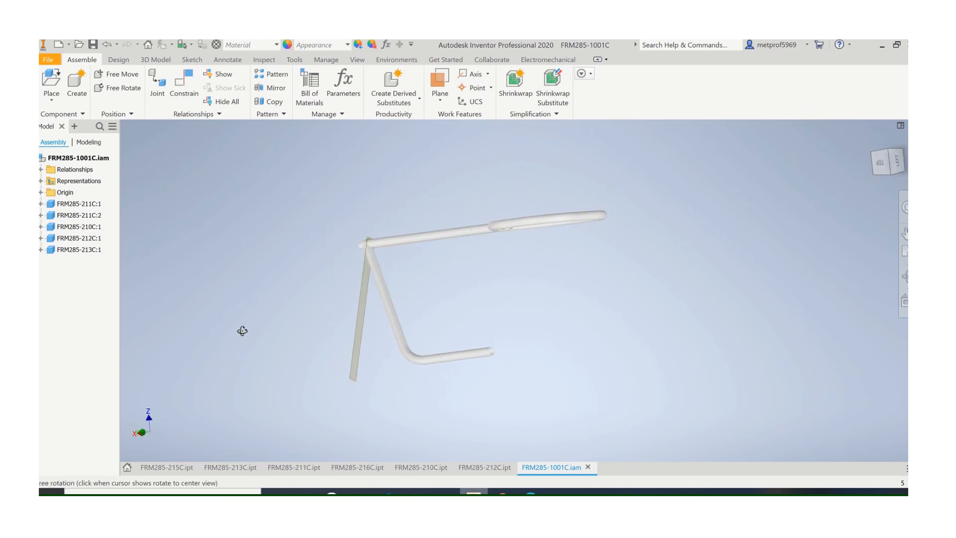
pyautogui.moveTo(390, 41)
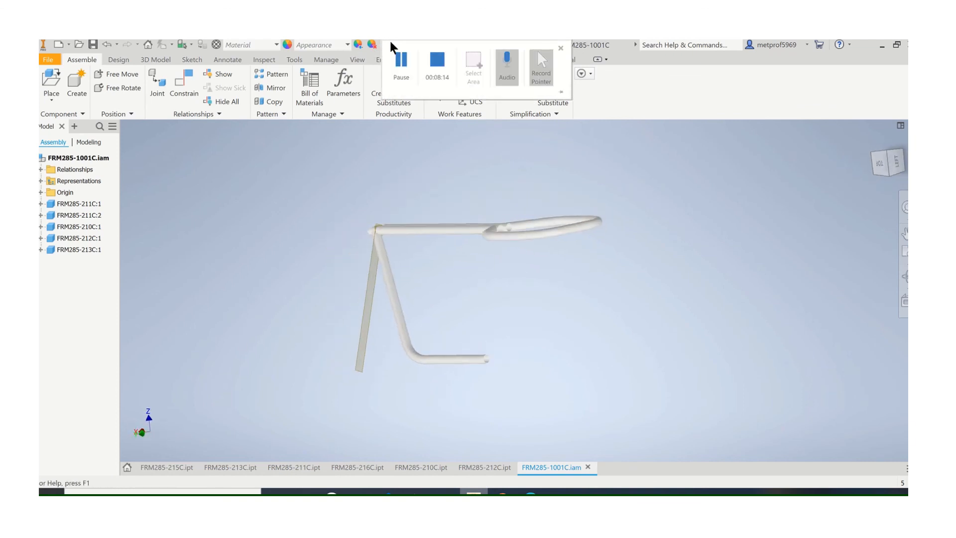